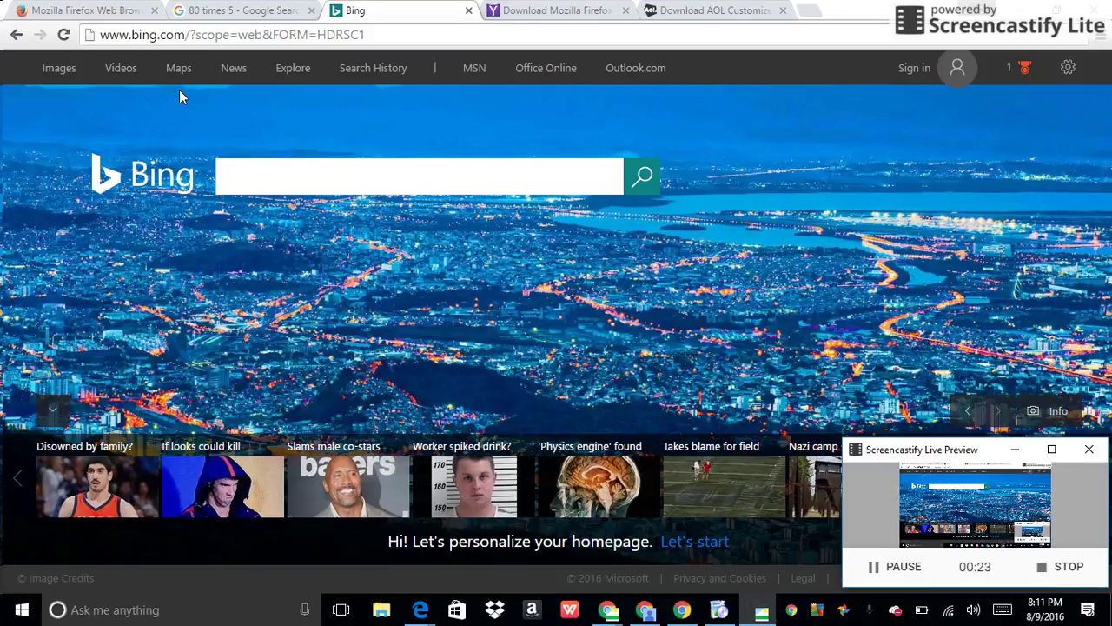
Step: Enter firefoxwithbing.com in the Bing tab's address bar and load the download page
left_click(208, 41)
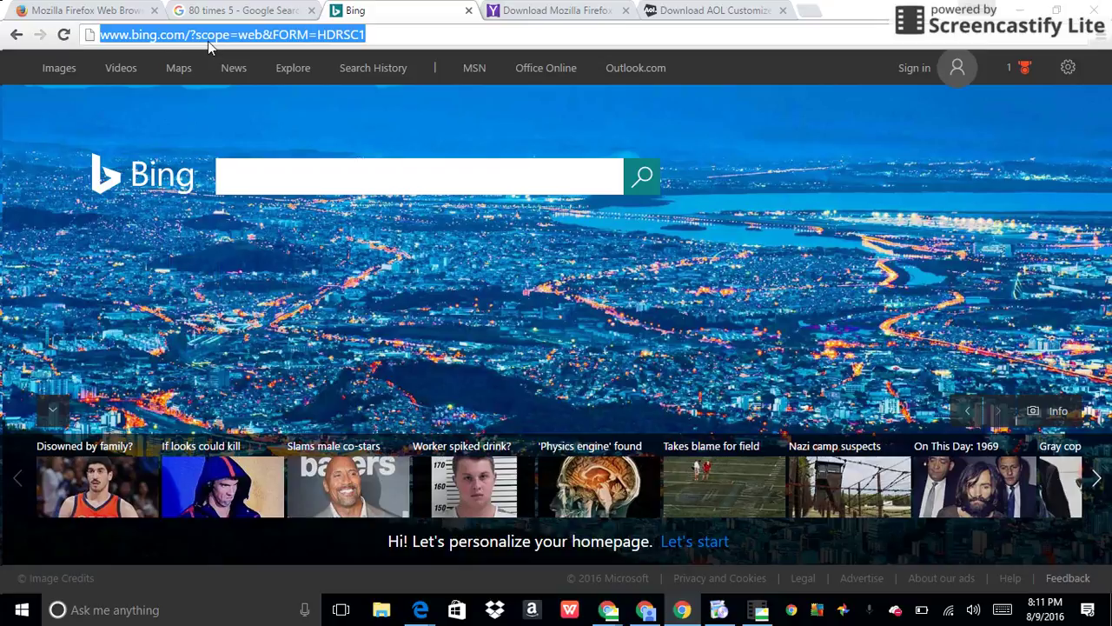
type("w")
key("BackSpace")
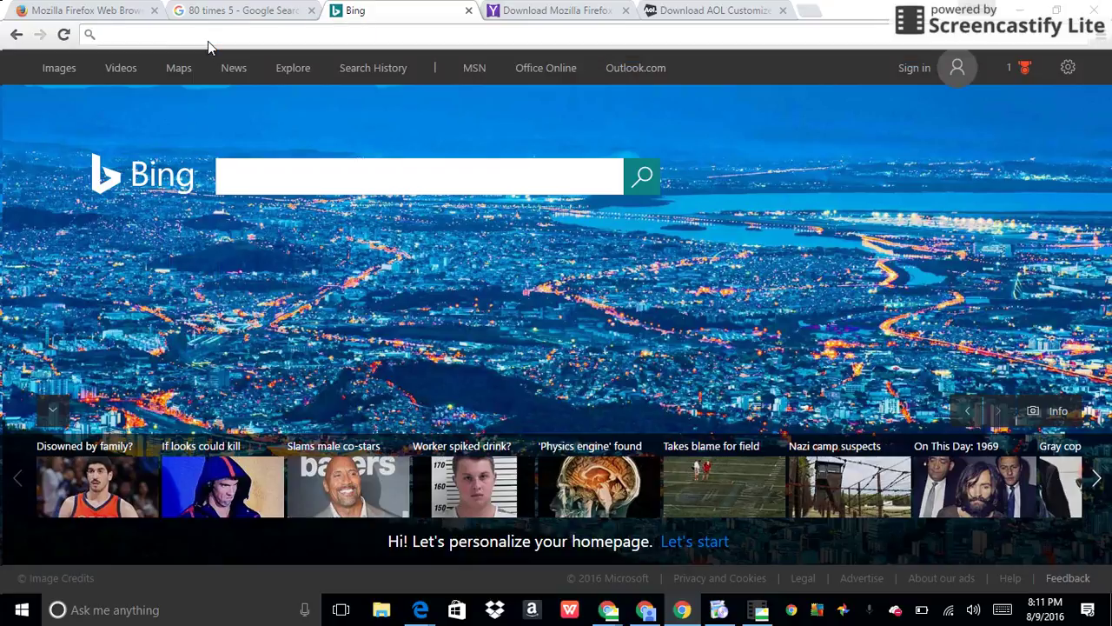
type("fir")
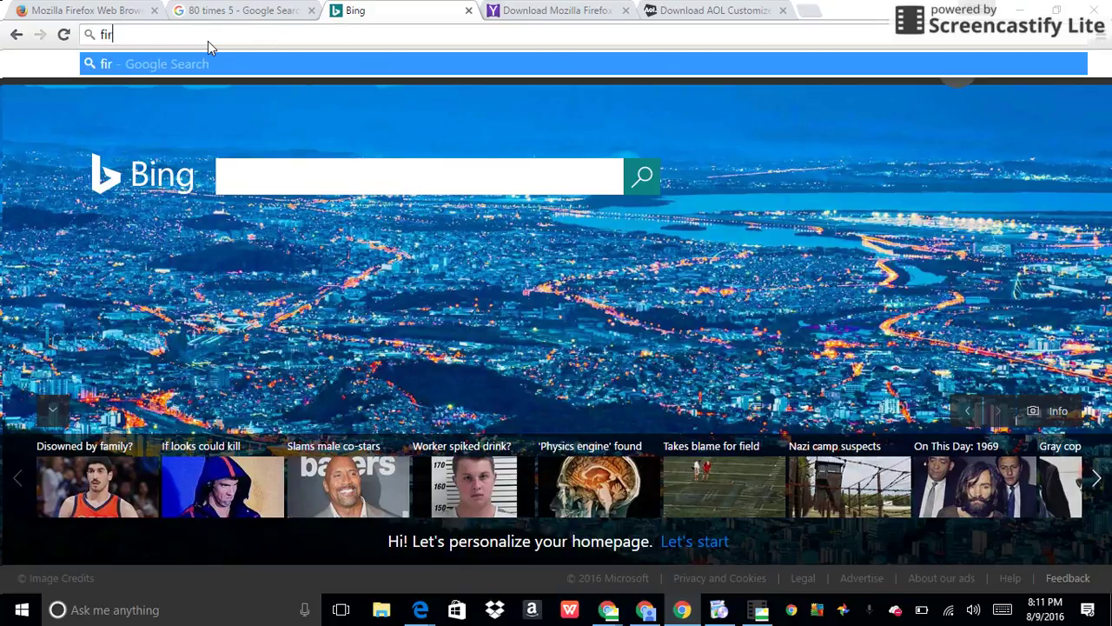
type("efoxwithbig")
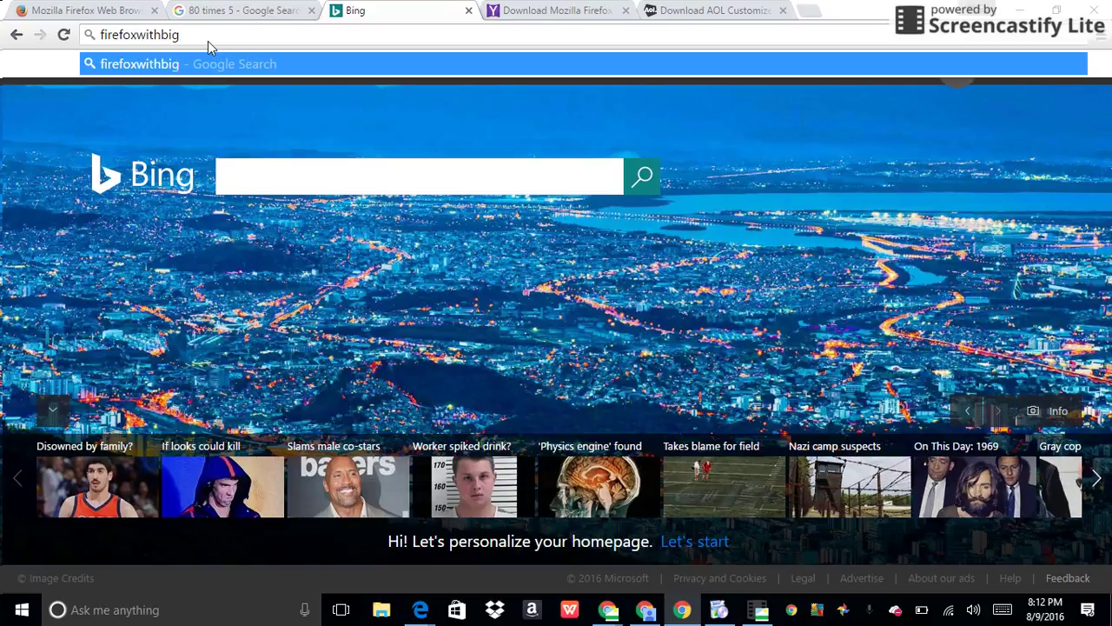
key("BackSpace")
type("ng.com")
key("Return")
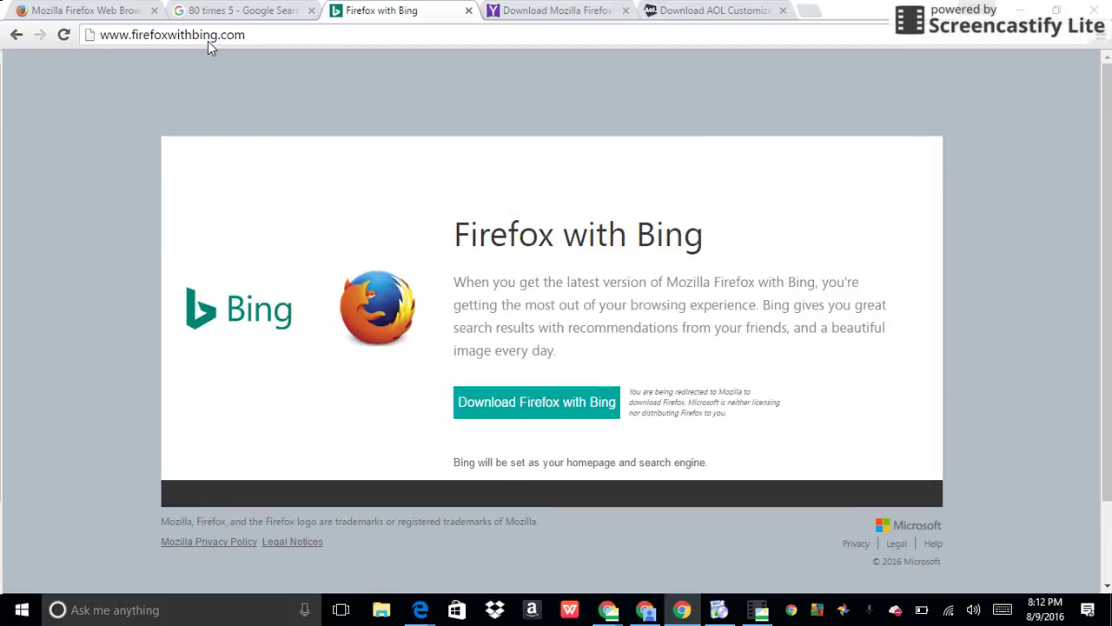
Step: Start the Firefox with Bing download, then cancel the Firefox-Bing Setup download
mouse_move(759, 609)
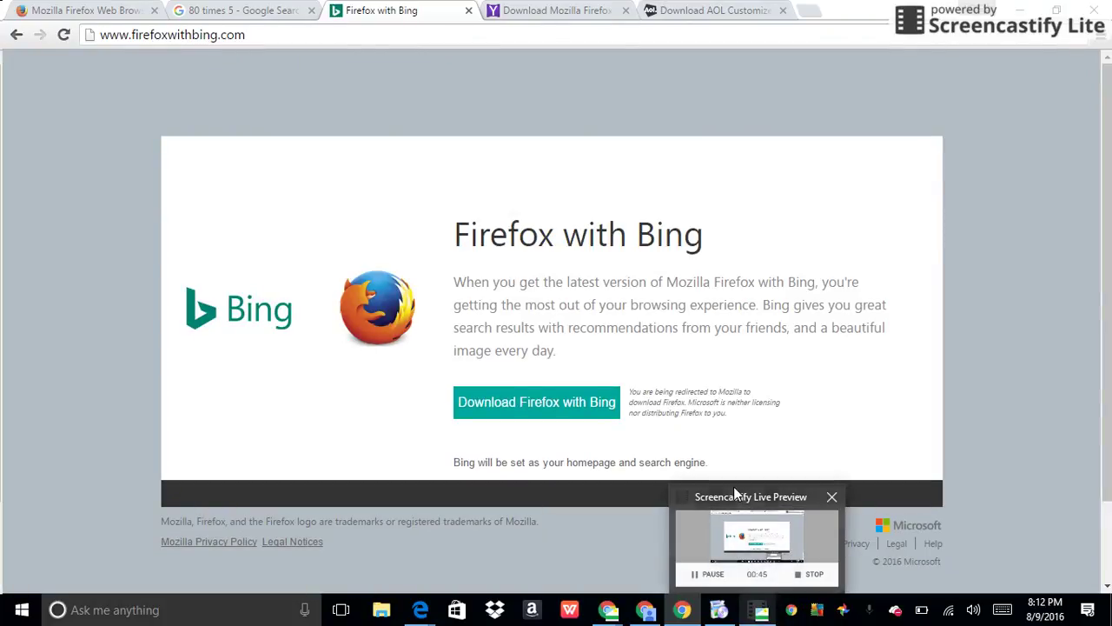
left_click(551, 403)
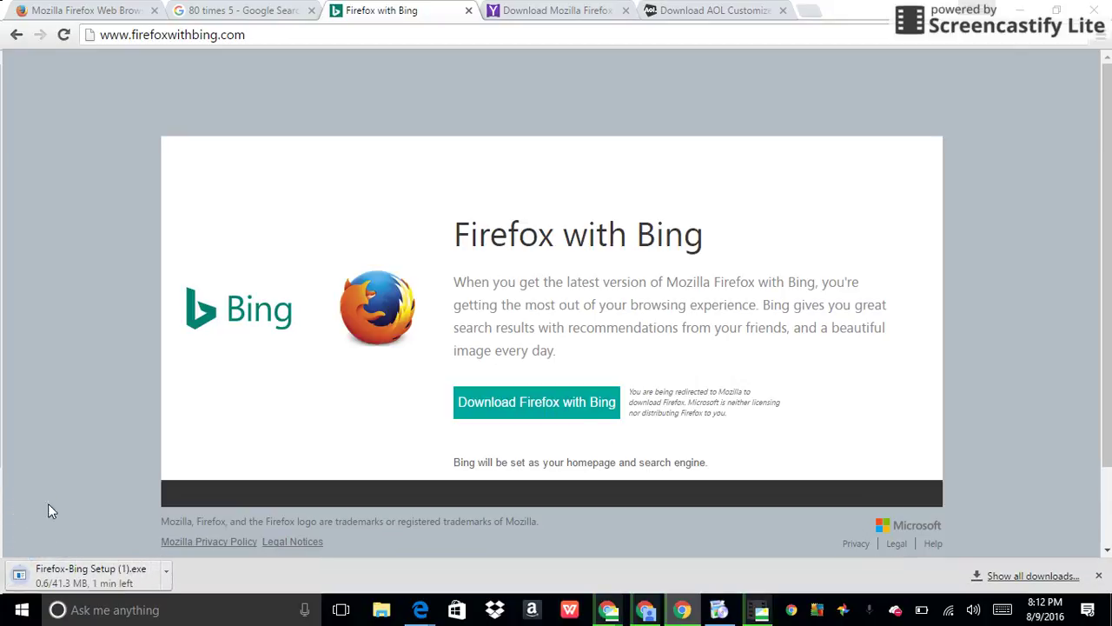
left_click(156, 574)
left_click(166, 575)
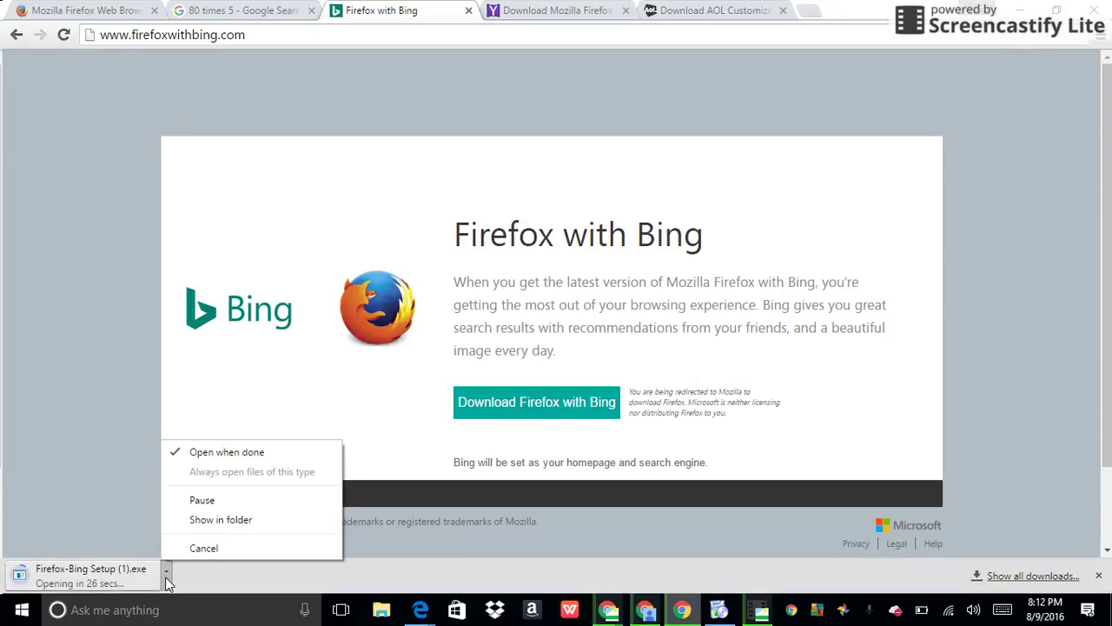
left_click(205, 546)
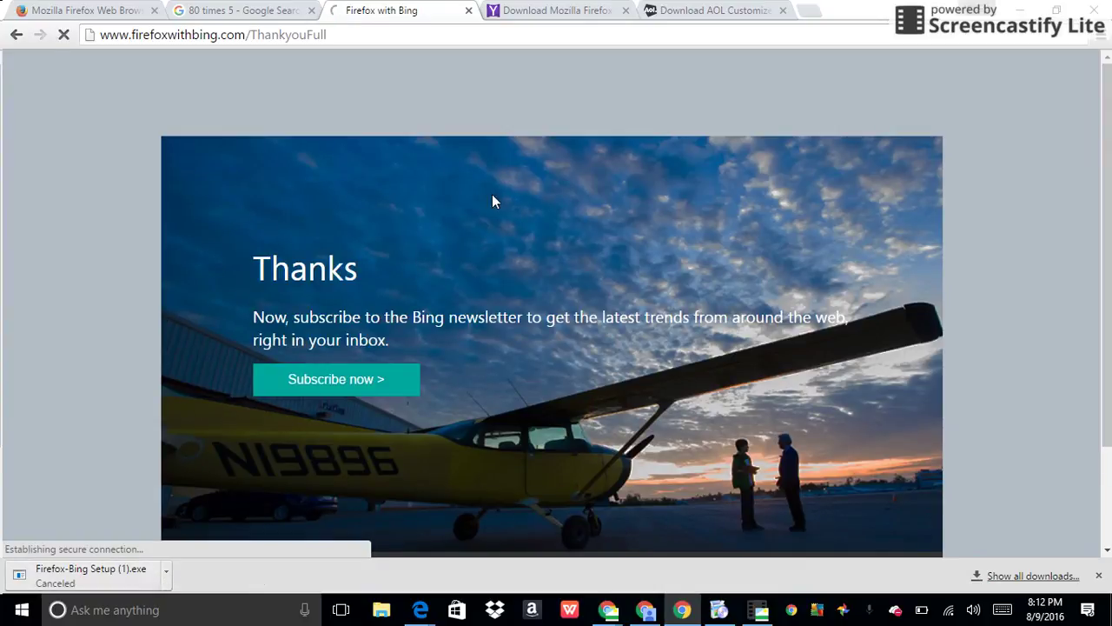
Step: Visit the Bing newsletter page and go back, close the downloads bar, and minimise Chrome
left_click(314, 390)
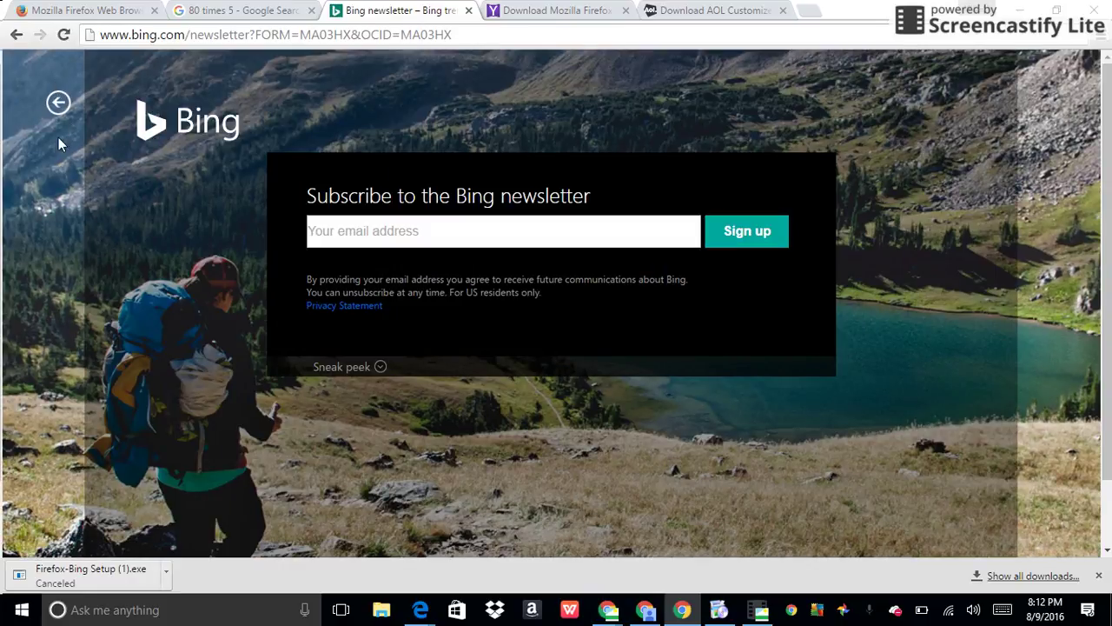
left_click(58, 102)
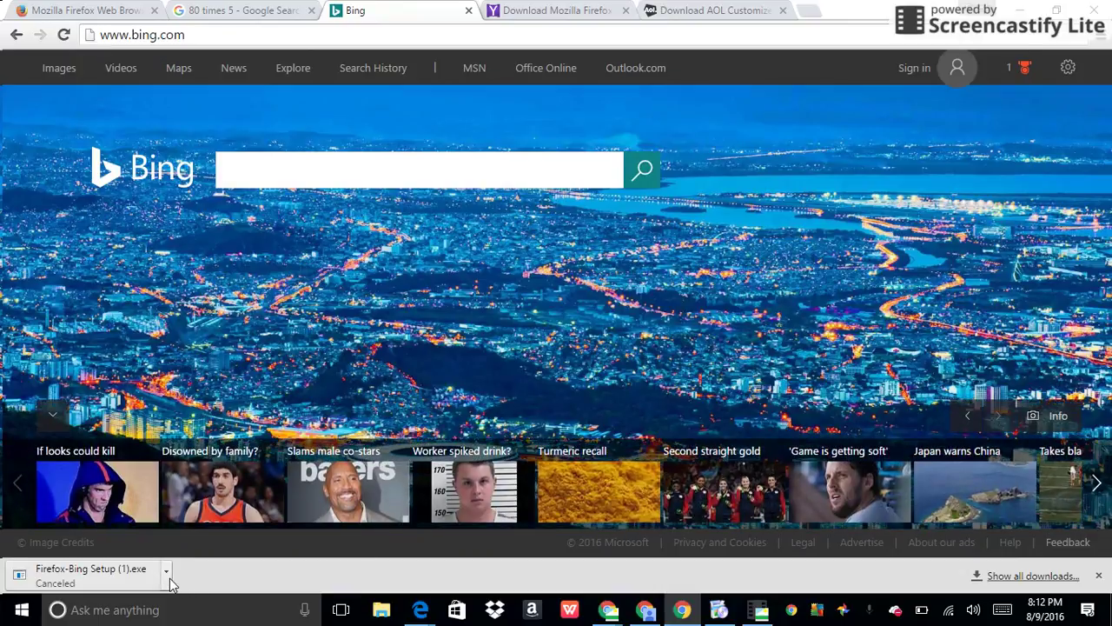
left_click(167, 575)
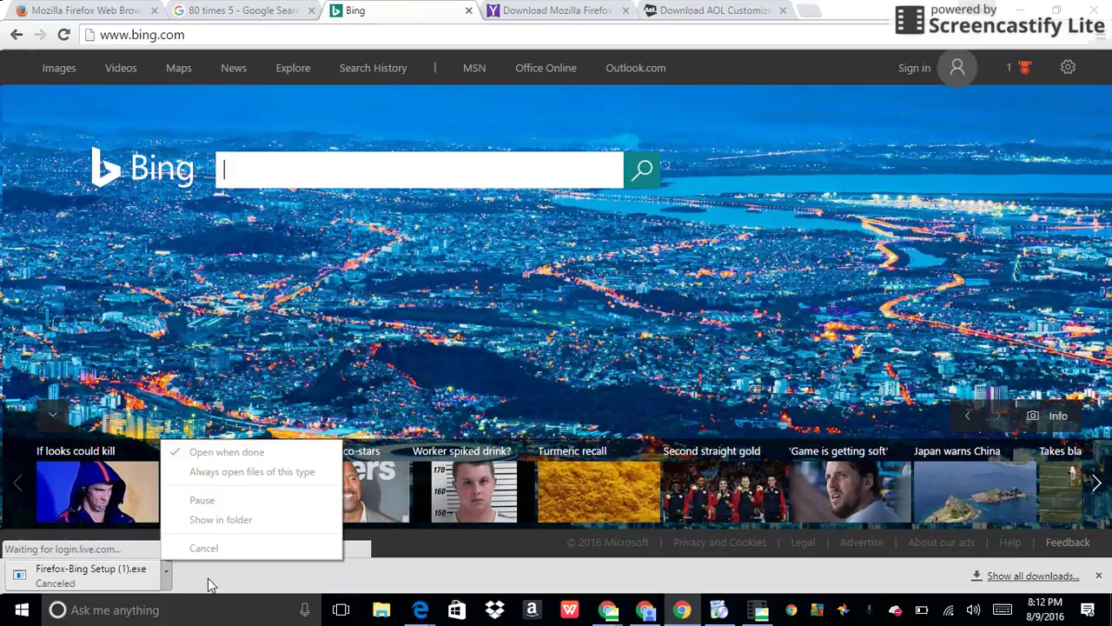
left_click(248, 586)
left_click(1099, 577)
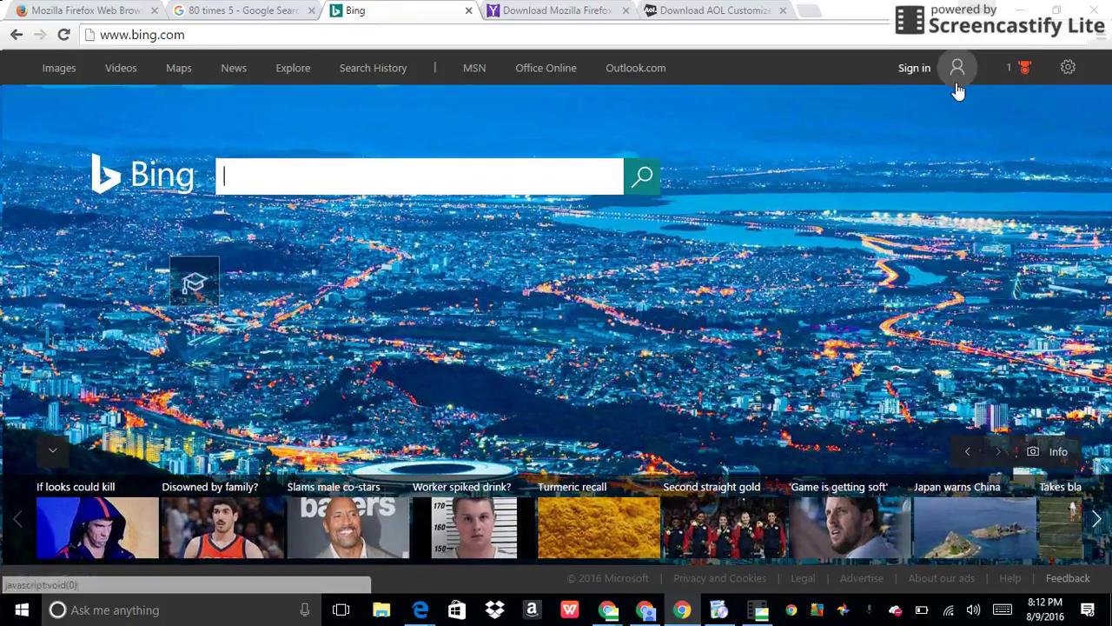
left_click(1013, 10)
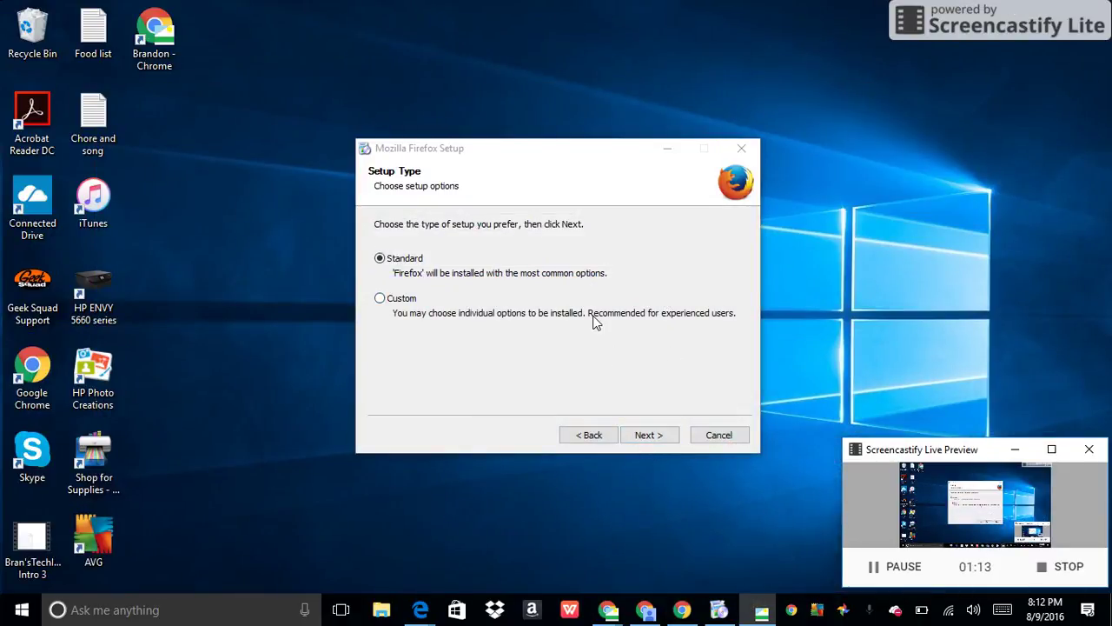
Step: Keep the Standard setup type and install Firefox into C:\Program Files (x86)\Mozilla Firefox
left_click(664, 441)
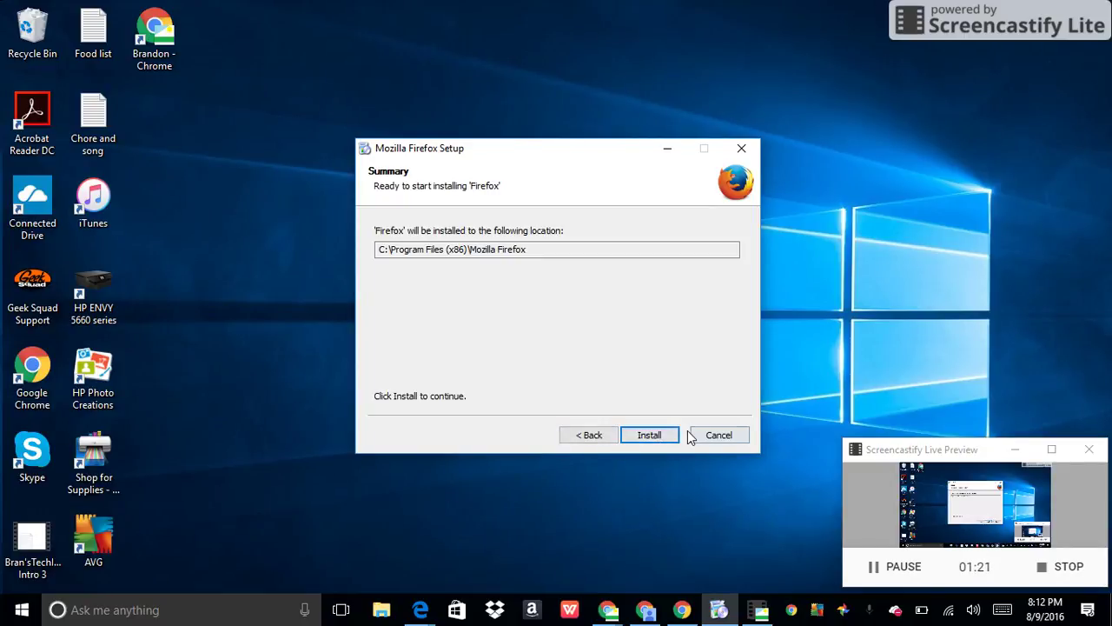
left_click(653, 434)
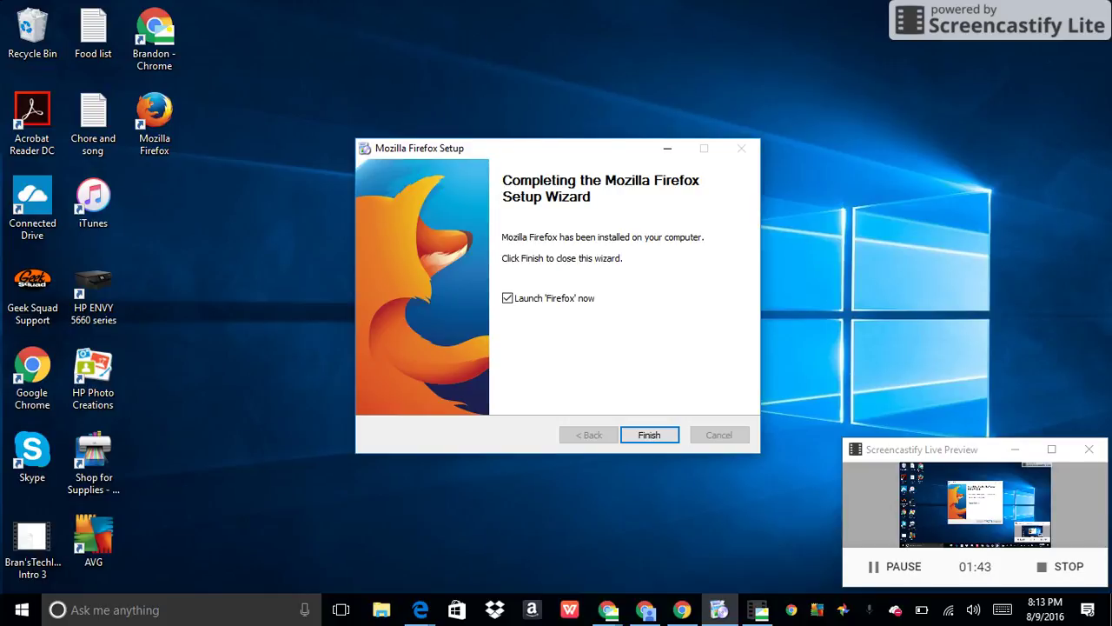
Step: Finish setup to launch Firefox, decline the default-browser prompt, and maximise the window
key("Return")
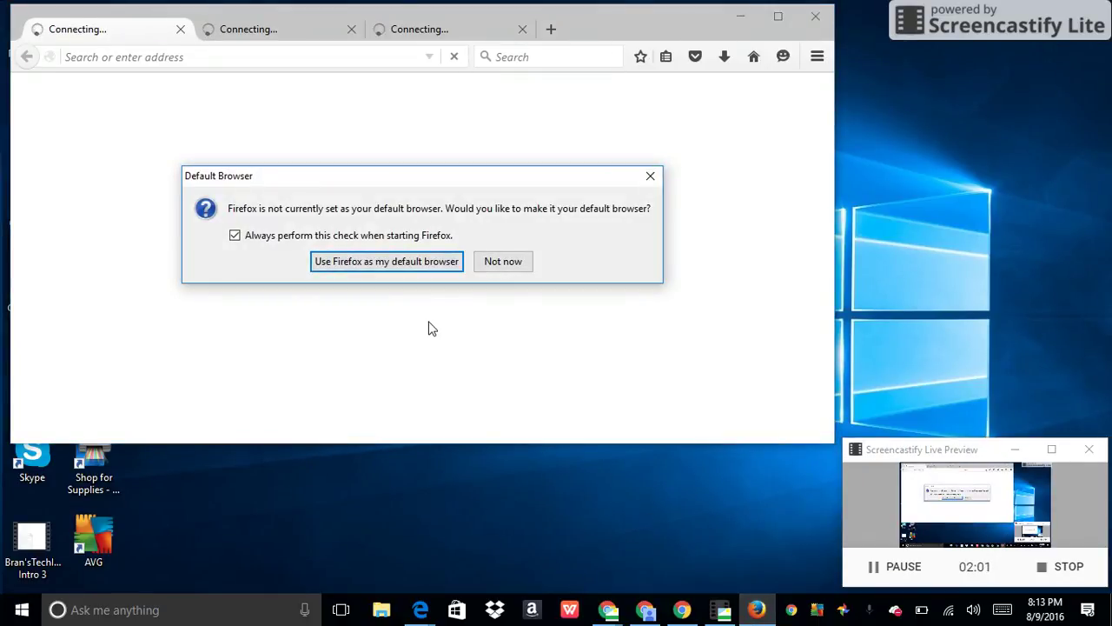
left_click(495, 263)
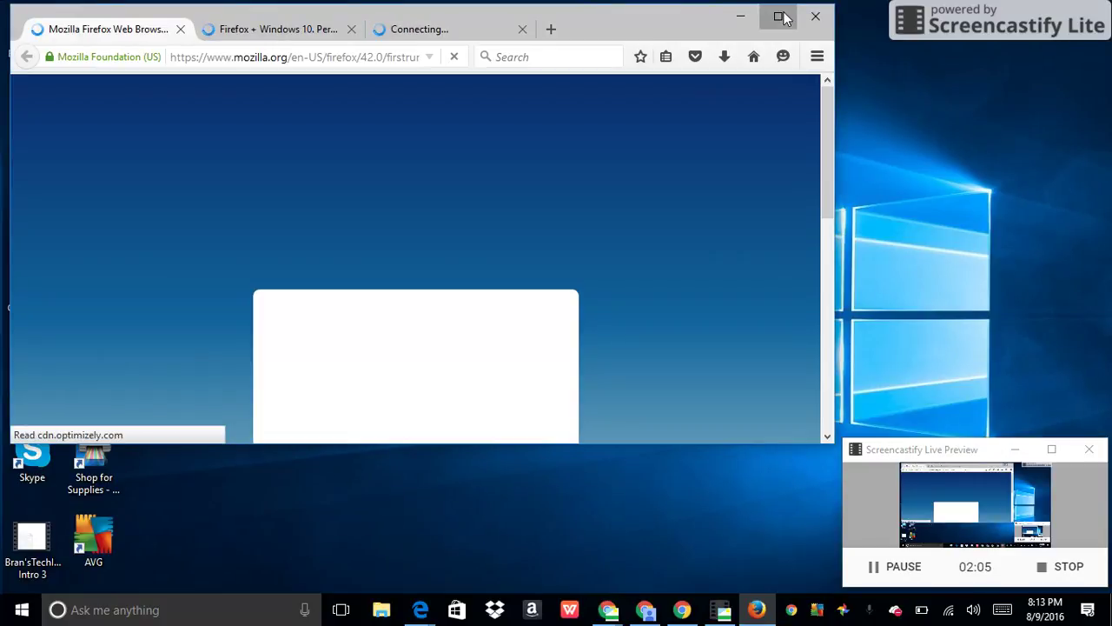
left_click(778, 16)
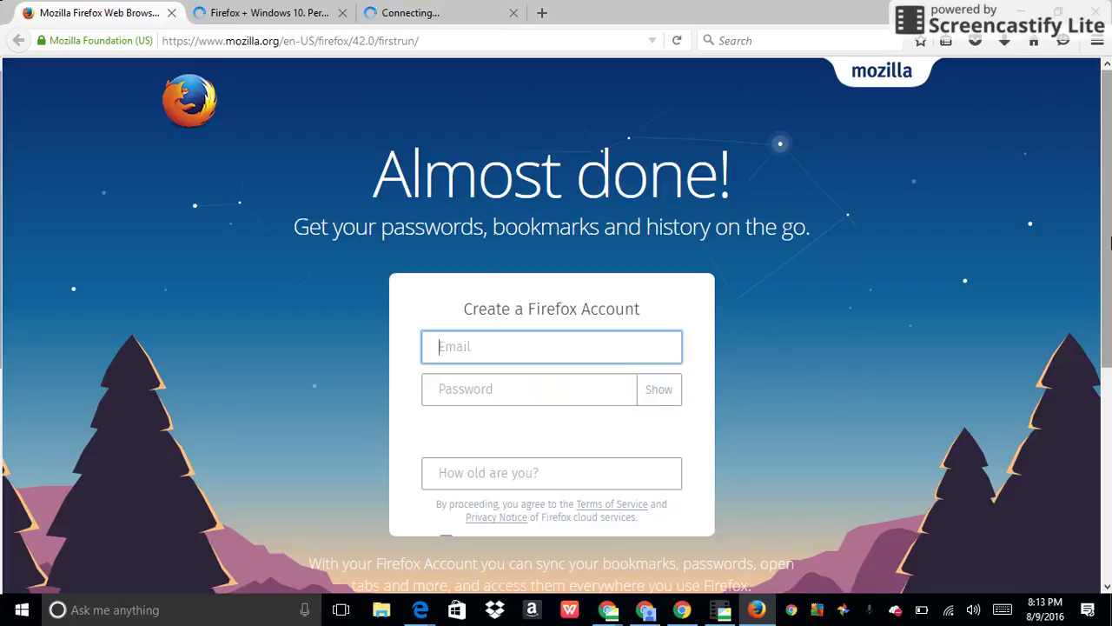
scroll(1092, 276, "down", 6)
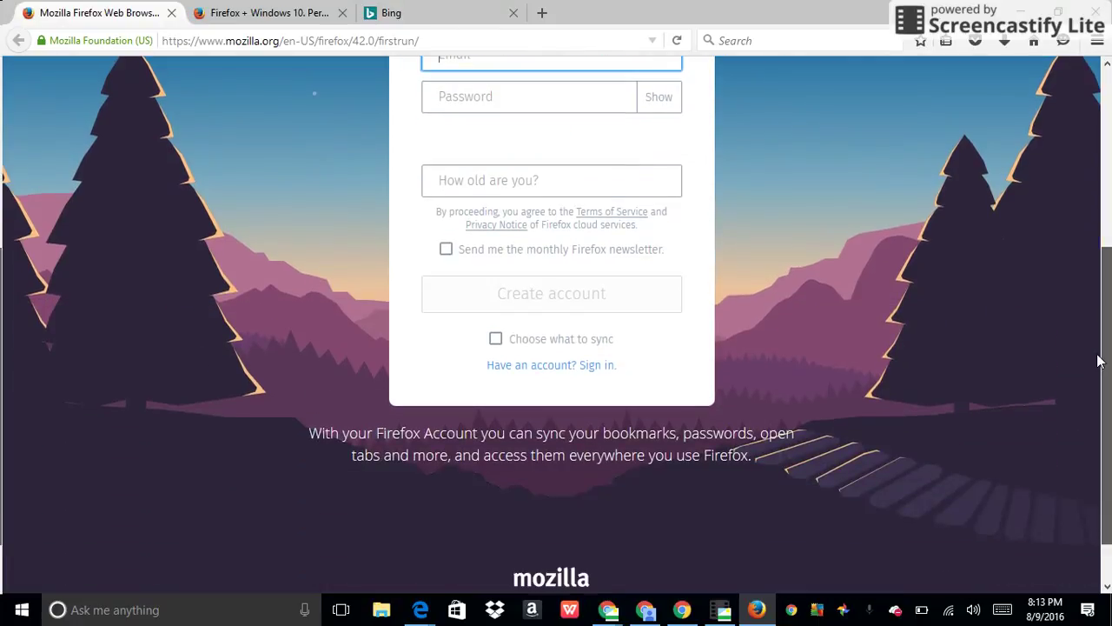
scroll(1093, 343, "up", 3)
scroll(1093, 287, "down", 2)
scroll(1093, 310, "up", 1)
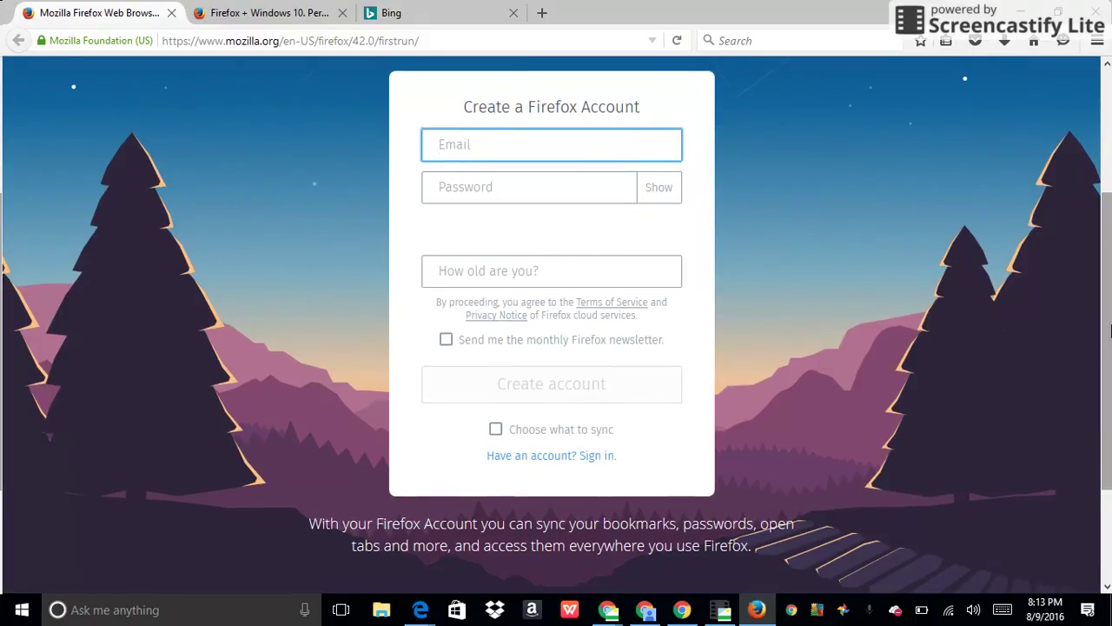
Step: Switch to the Firefox + Windows 10 tab and read its three default-browser steps
left_click(259, 13)
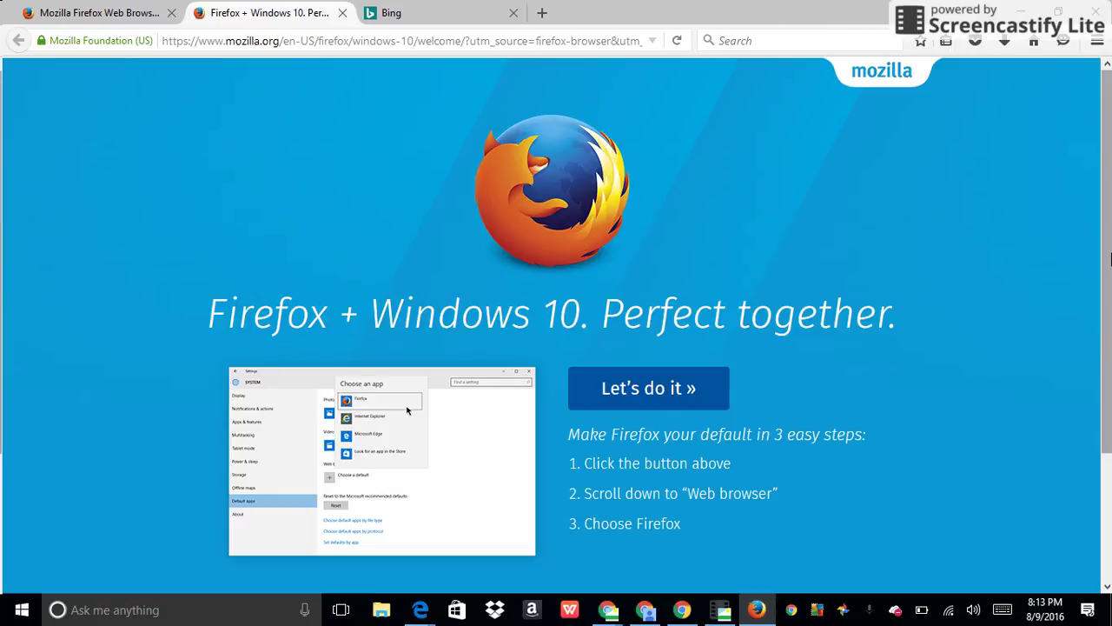
scroll(1109, 461, "down", 3)
scroll(1108, 461, "up", 3)
scroll(1108, 461, "down", 3)
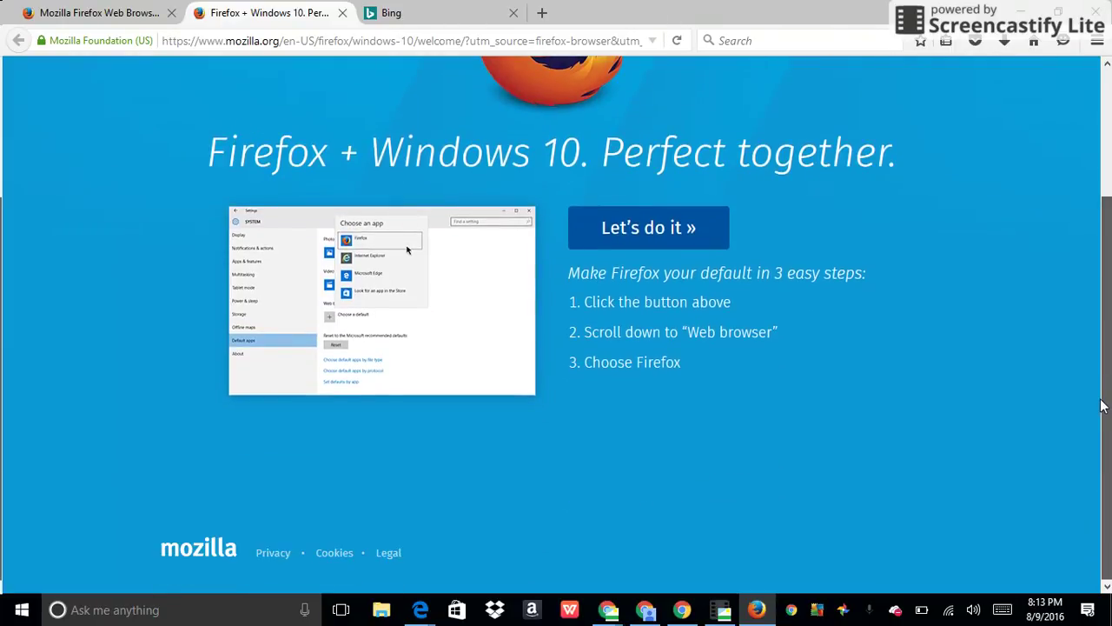
left_click_drag(1104, 408, 1102, 251)
scroll(1095, 269, "down", 1)
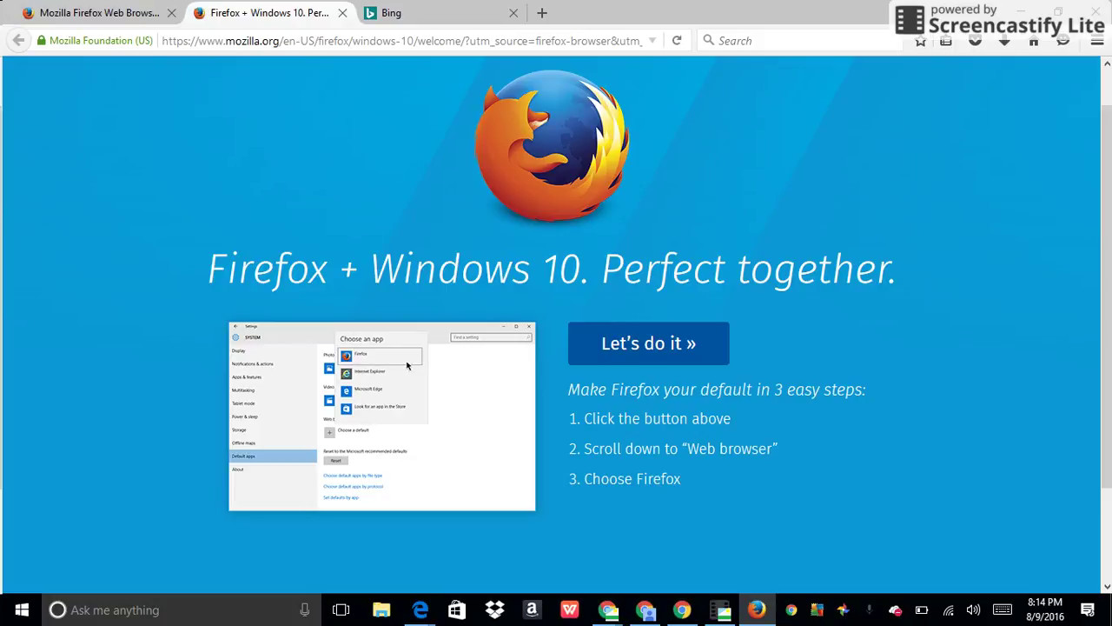
Step: Show the welcome page's full address in the address bar
key("ctrl+l")
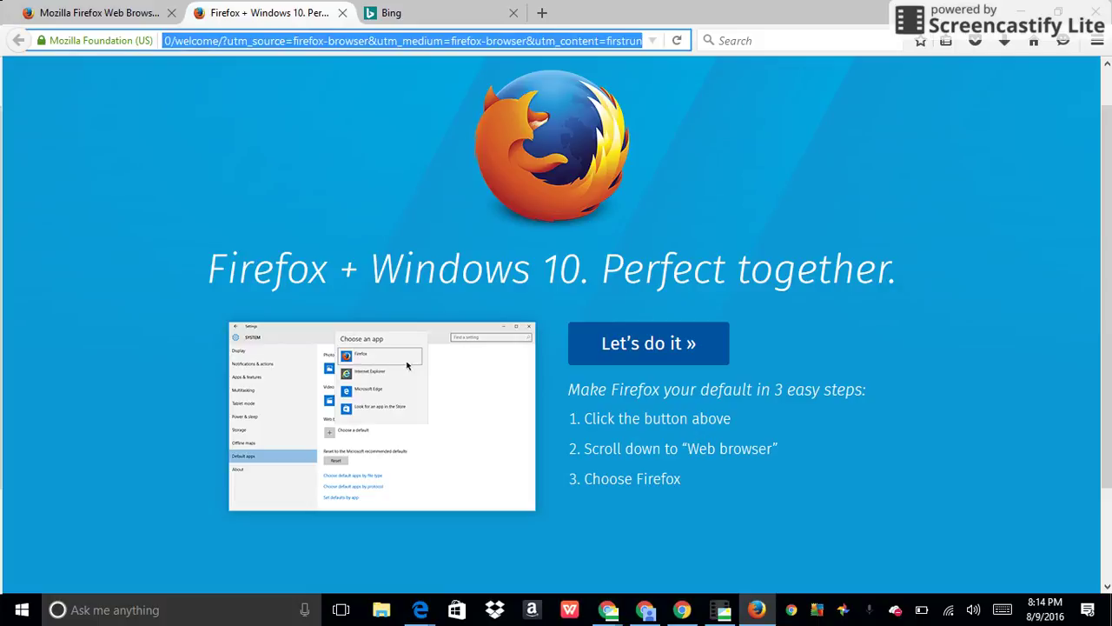
key("End")
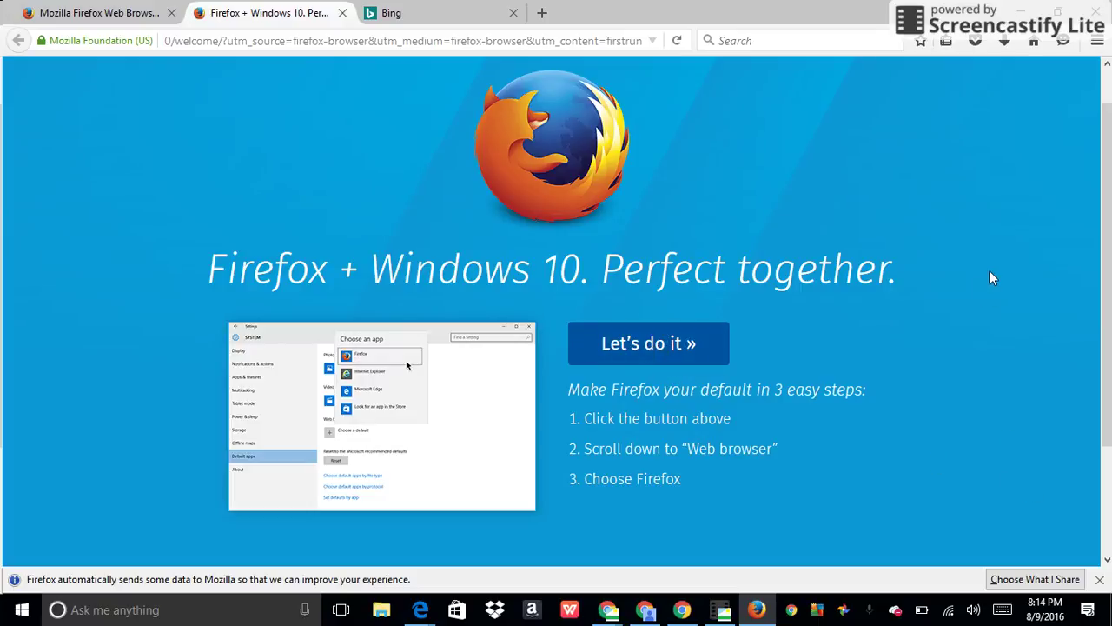
scroll(1110, 383, "down", 3)
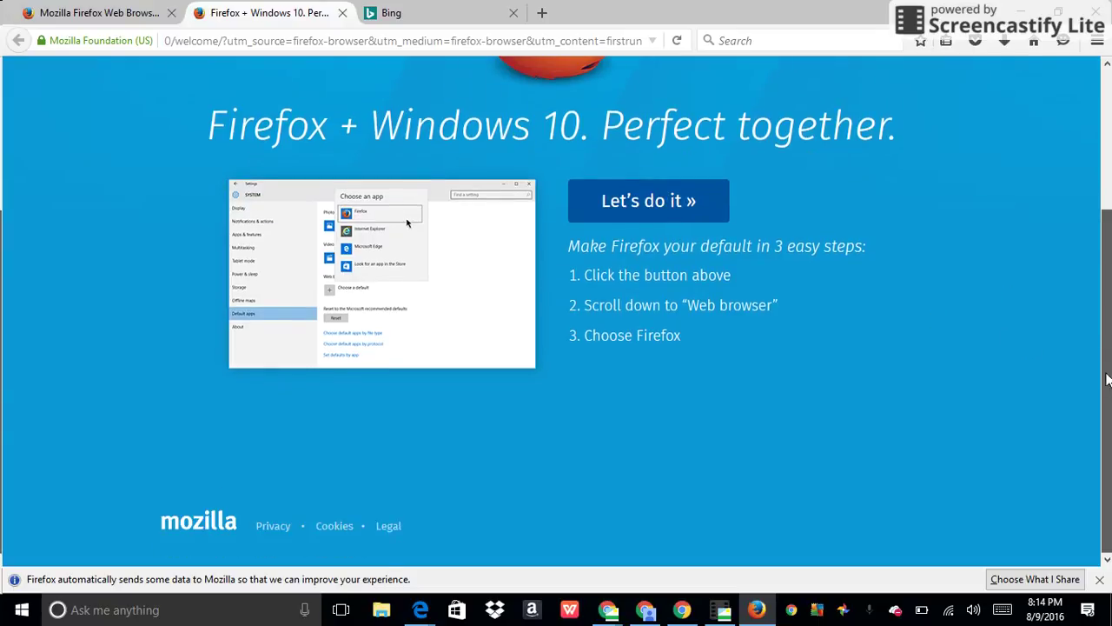
scroll(1109, 380, "up", 2)
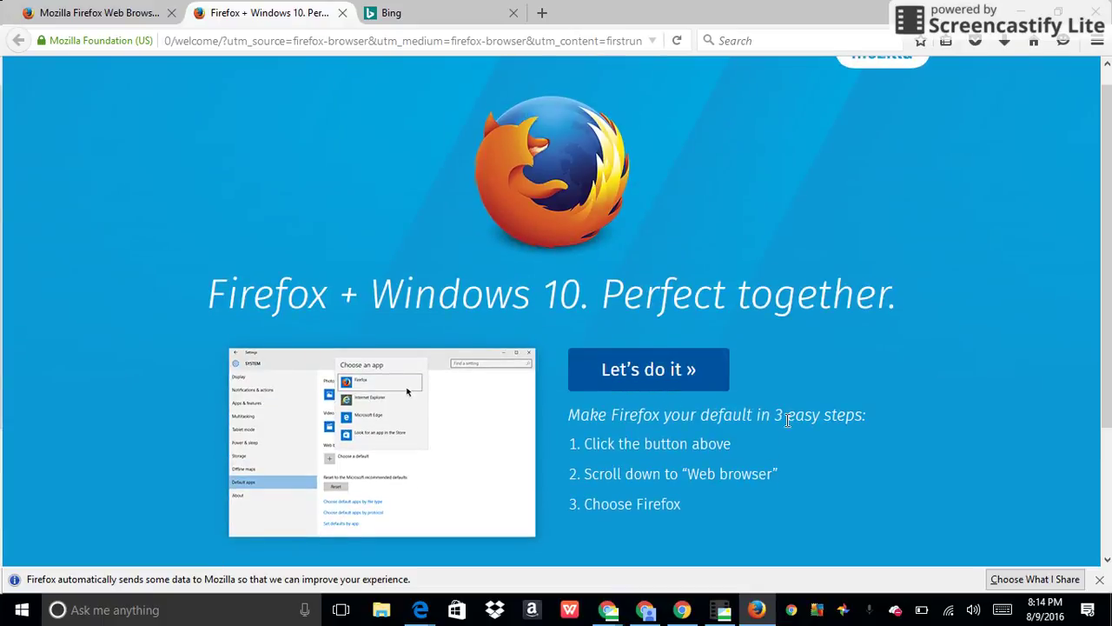
Step: Search Bing for Bran'sTech from the toolbar search box, using the exact spelling
left_click(387, 13)
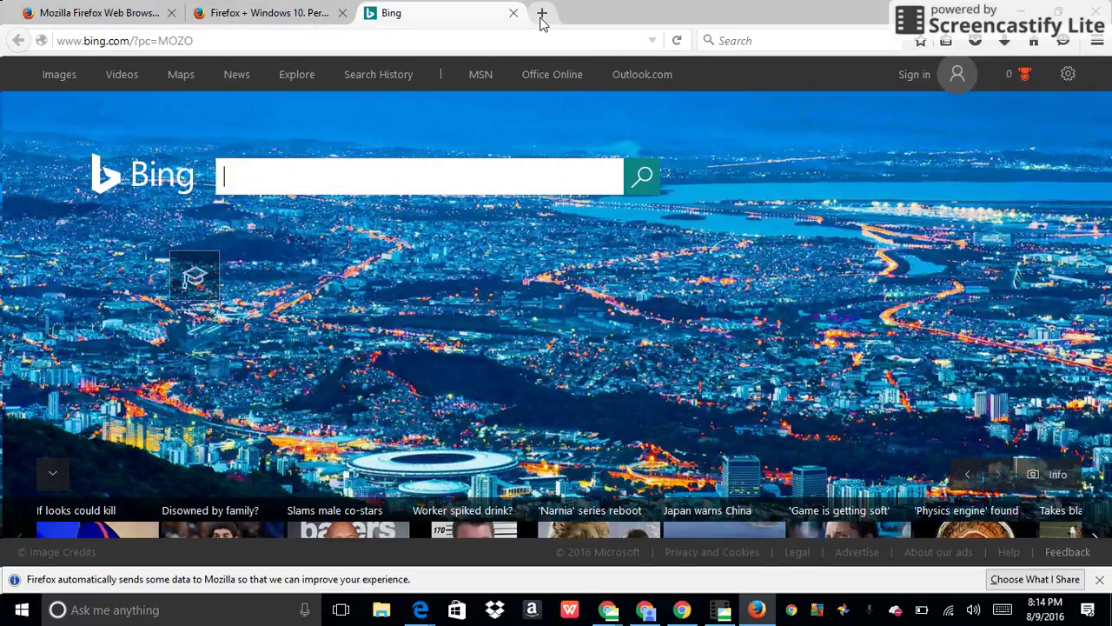
left_click(840, 42)
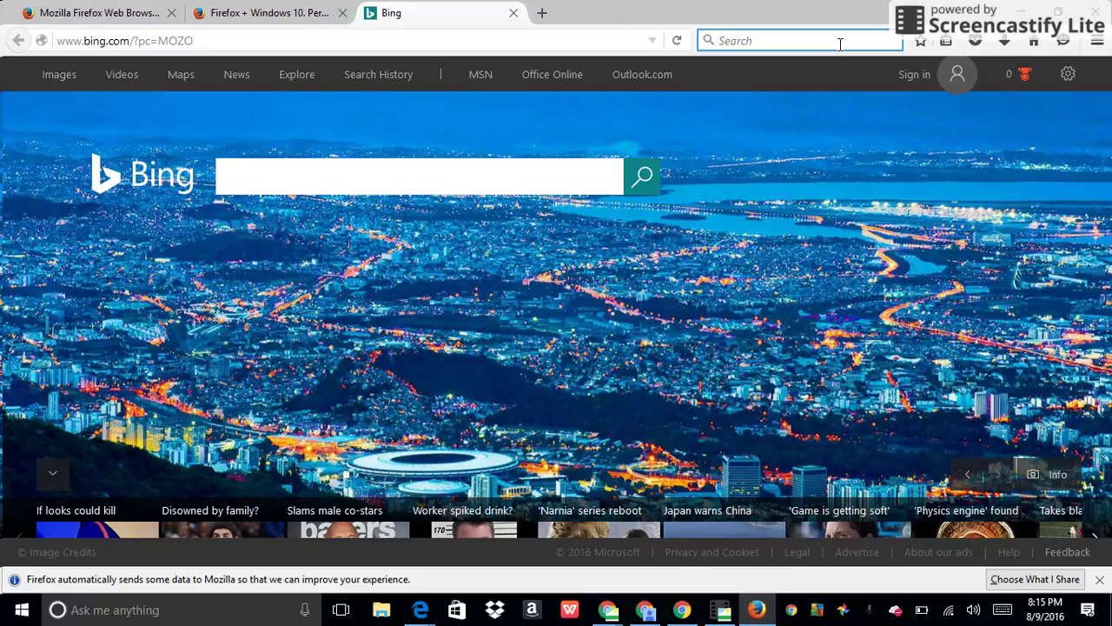
type("Brn")
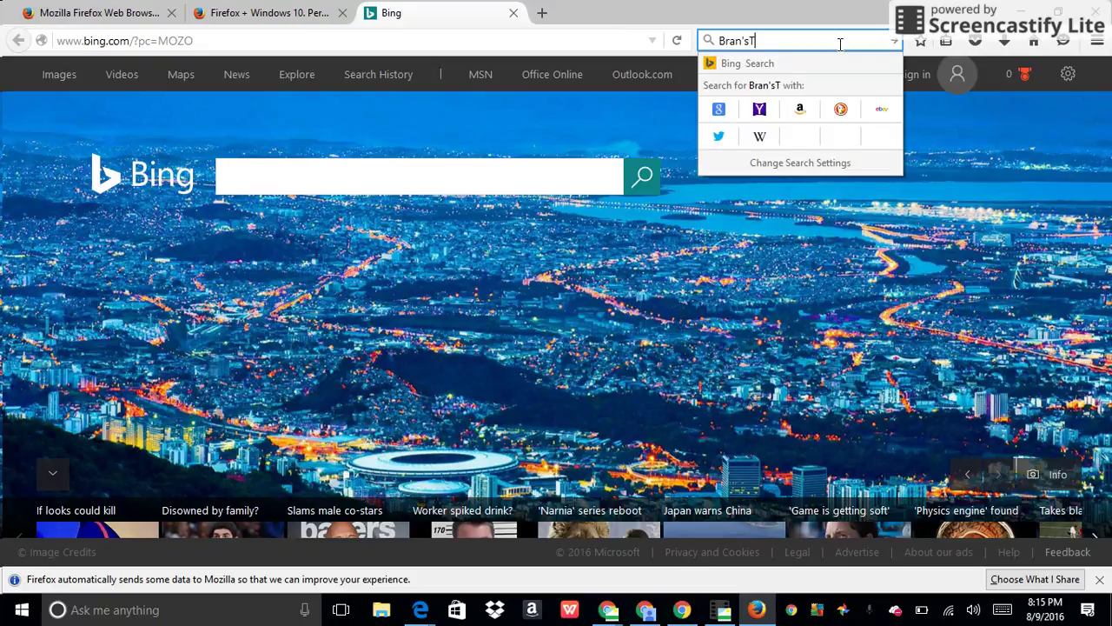
key("Return")
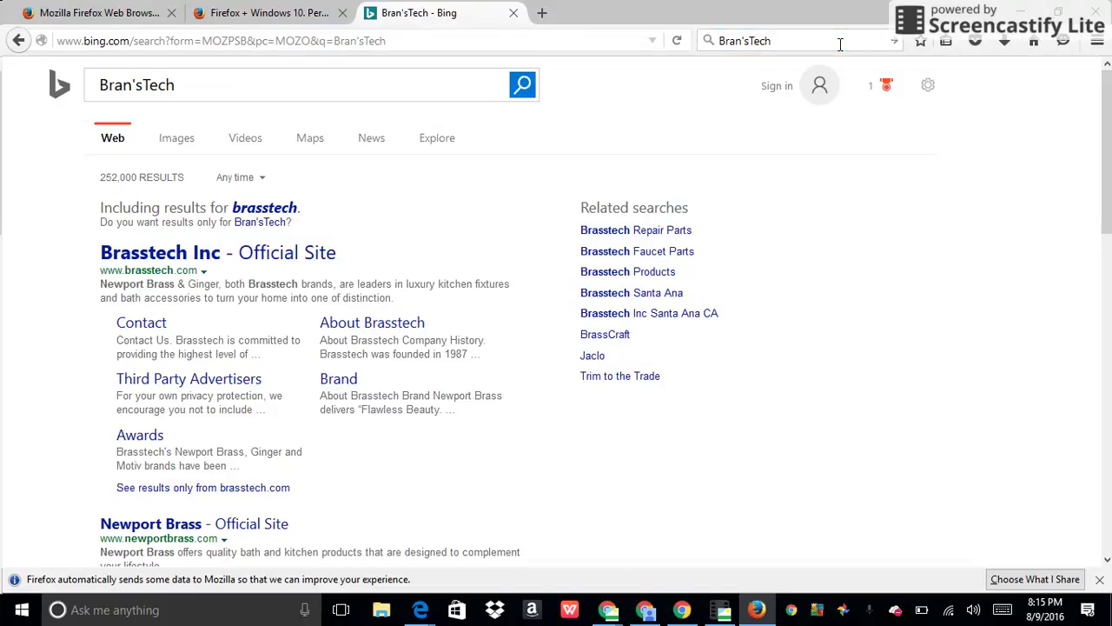
left_click(259, 224)
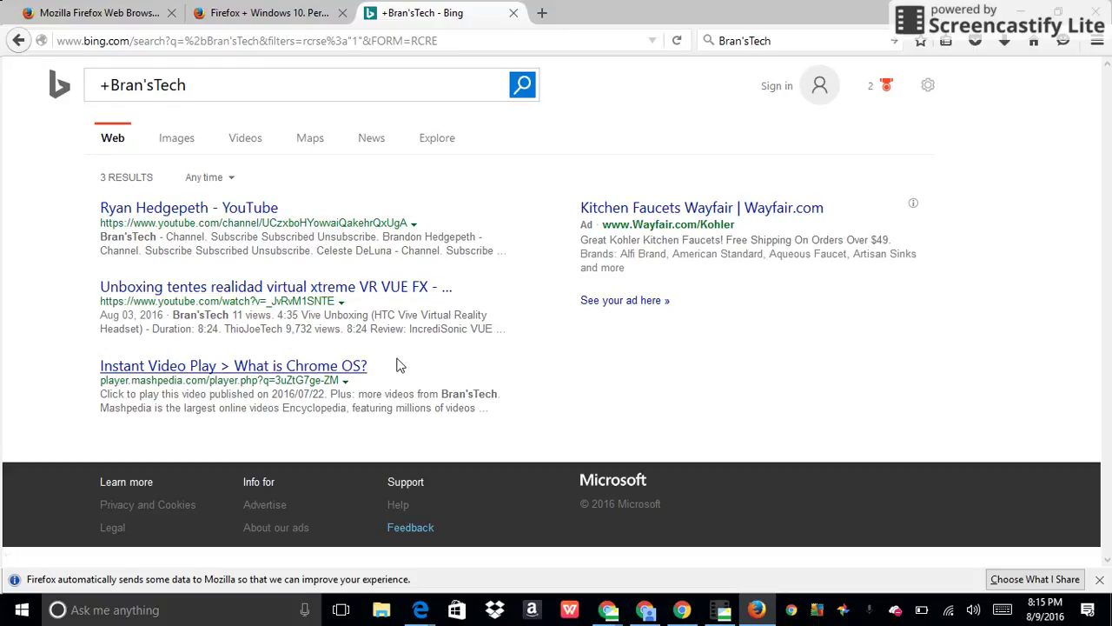
Step: Show +Bran'sTech video results, set SafeSearch to Off, then return to the web results
left_click(240, 141)
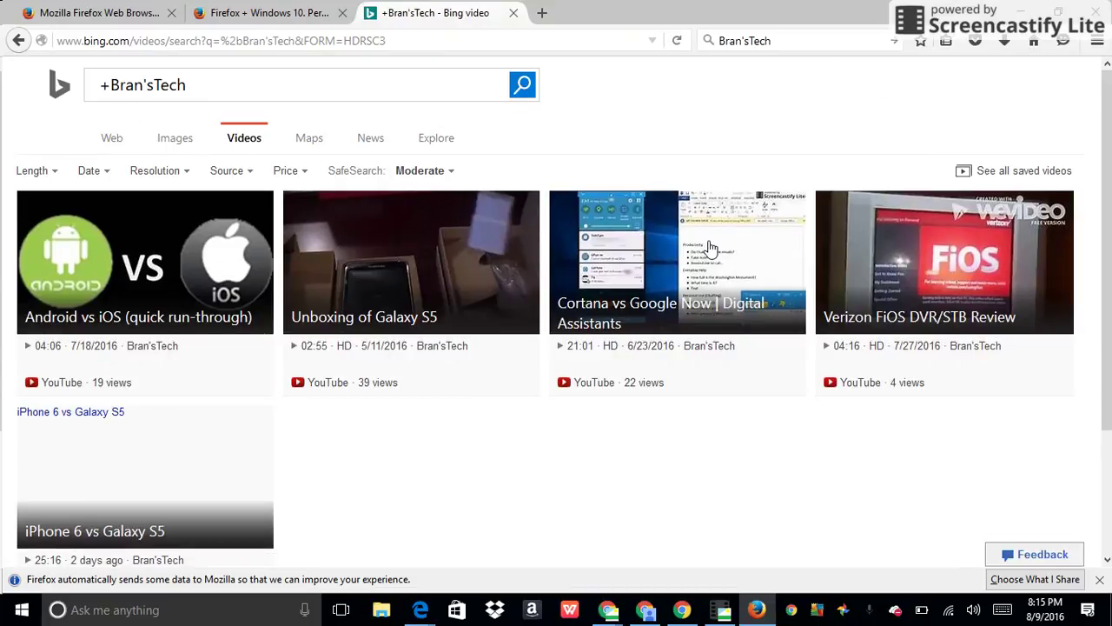
scroll(709, 248, "down", 3)
scroll(1082, 211, "up", 3)
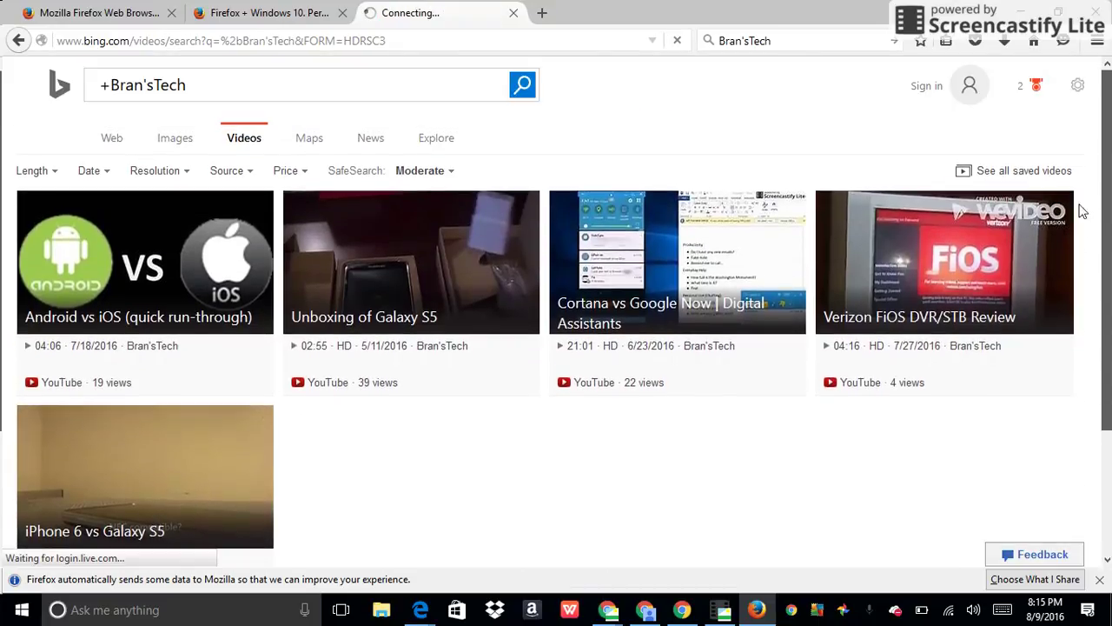
scroll(1075, 305, "down", 3)
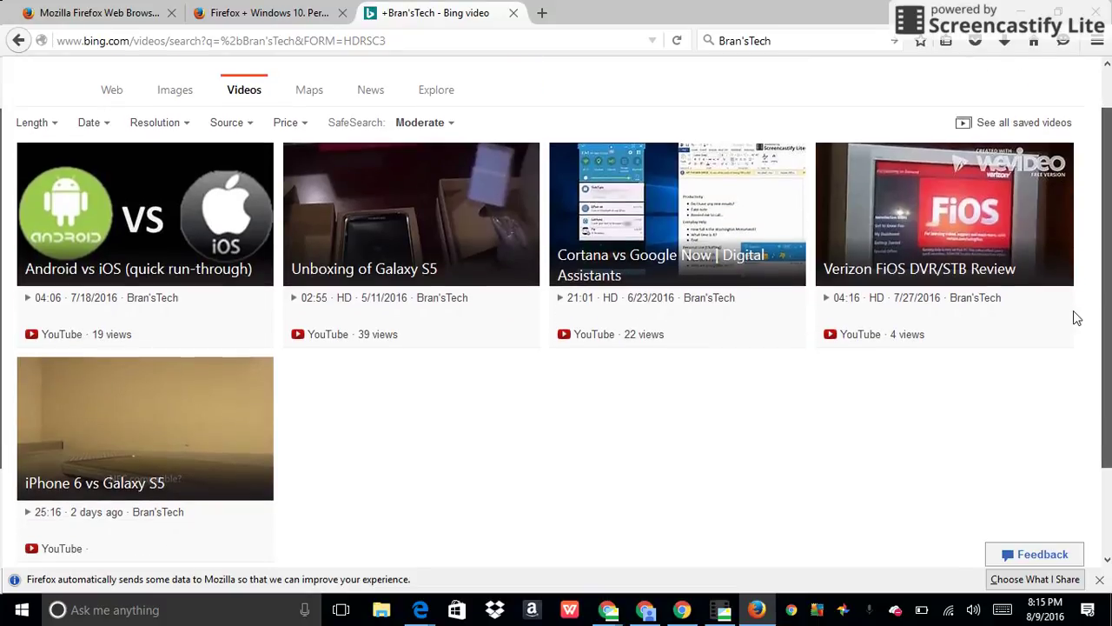
scroll(1075, 371, "up", 3)
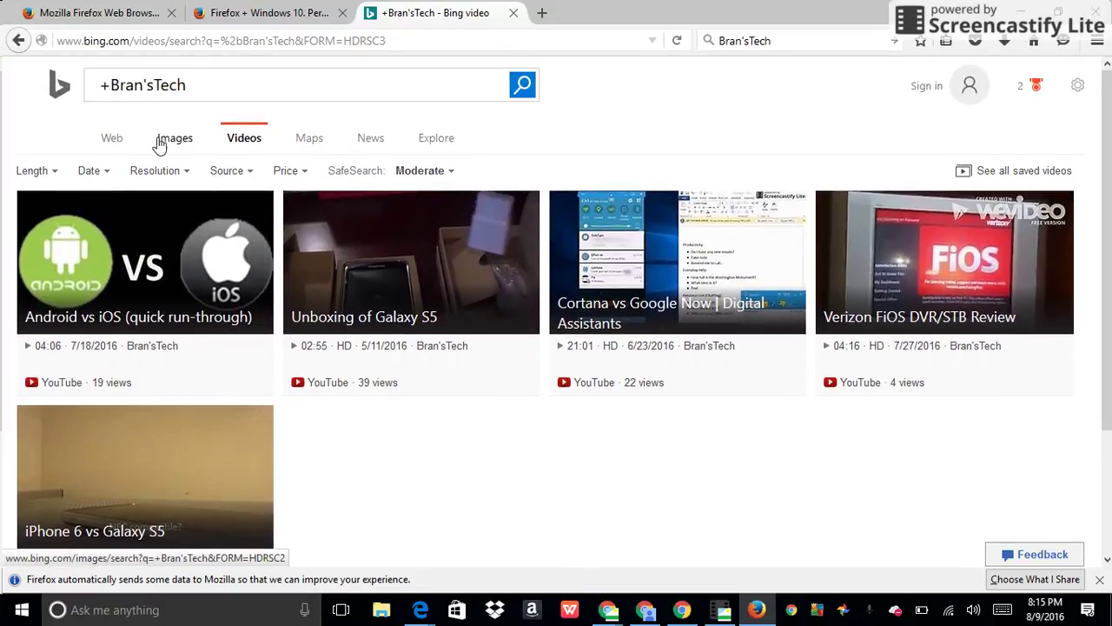
left_click(429, 171)
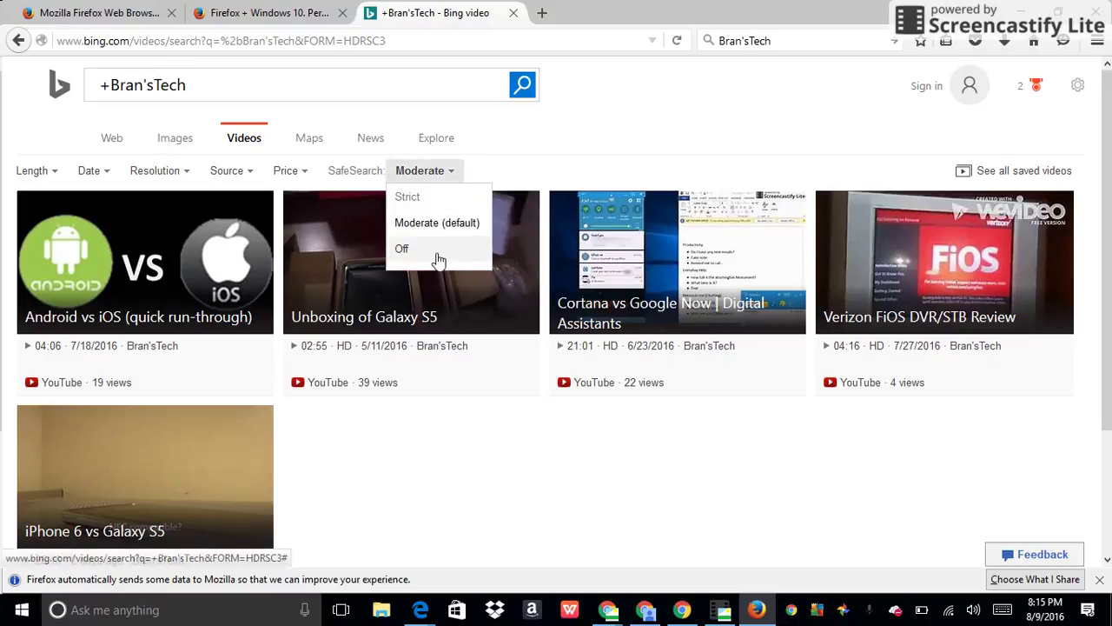
left_click(436, 257)
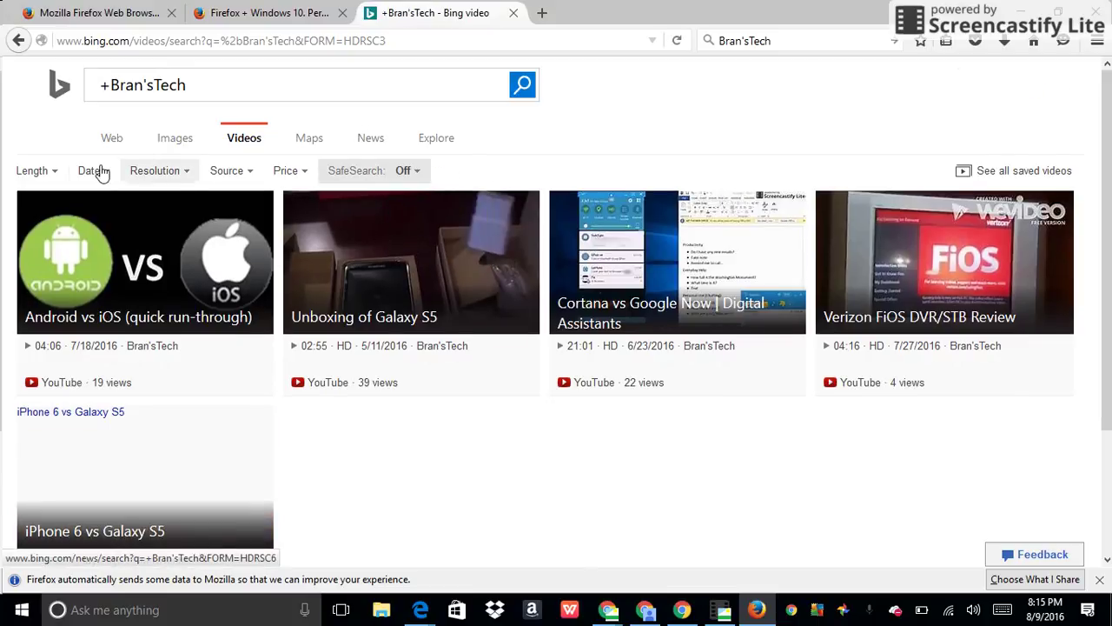
left_click(110, 139)
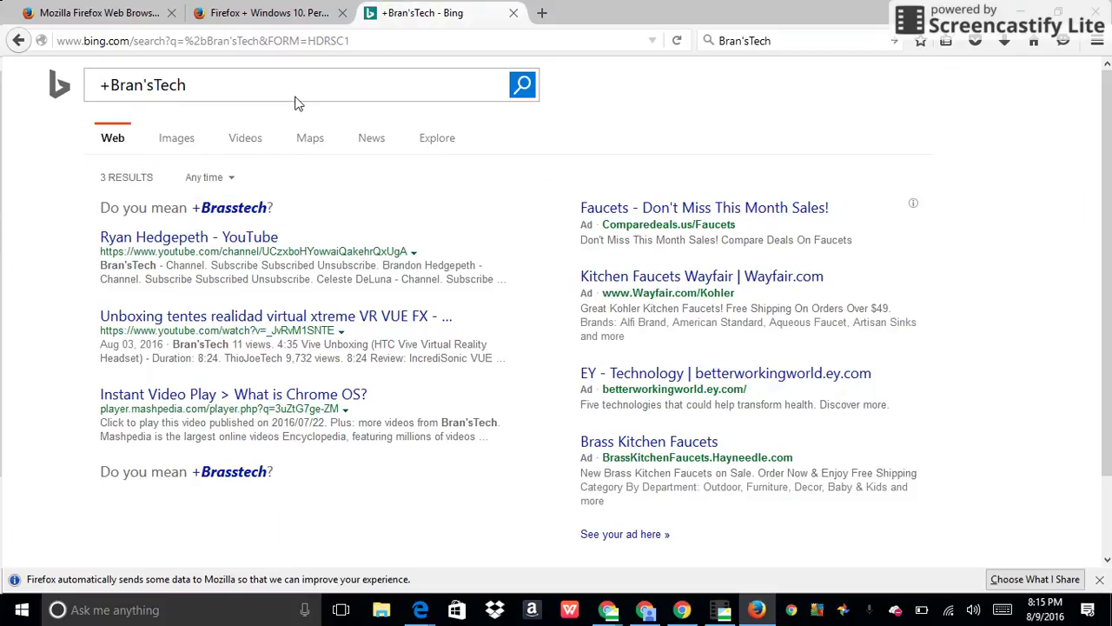
left_click(369, 138)
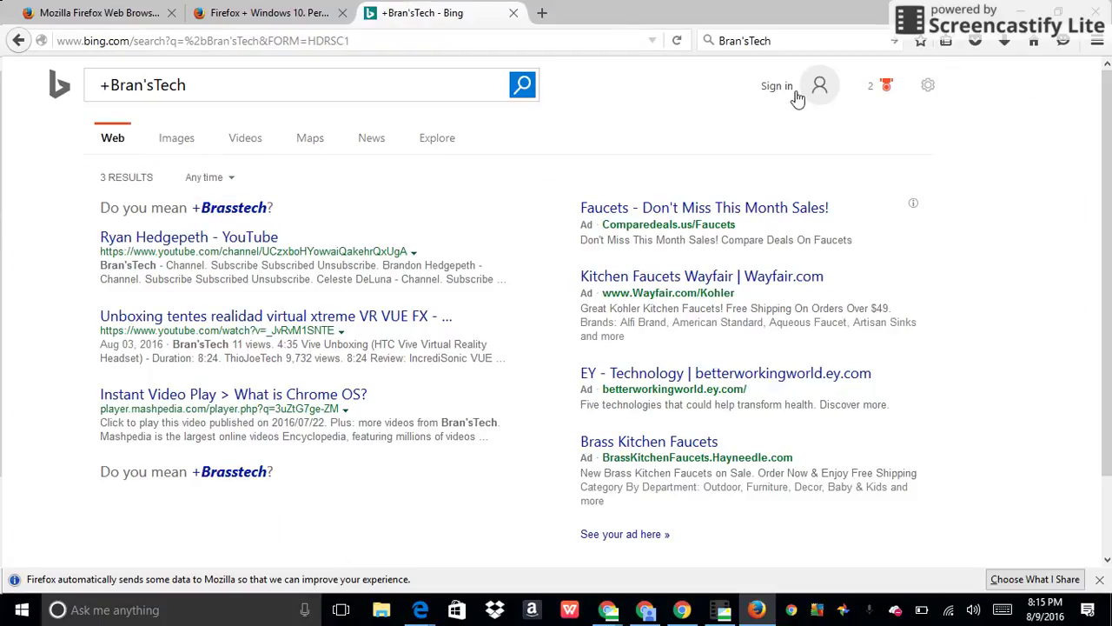
Step: Clear the search box, open Firefox Options from the main menu, then close the Options tab
left_click(867, 41)
key("BackSpace")
left_click(1099, 47)
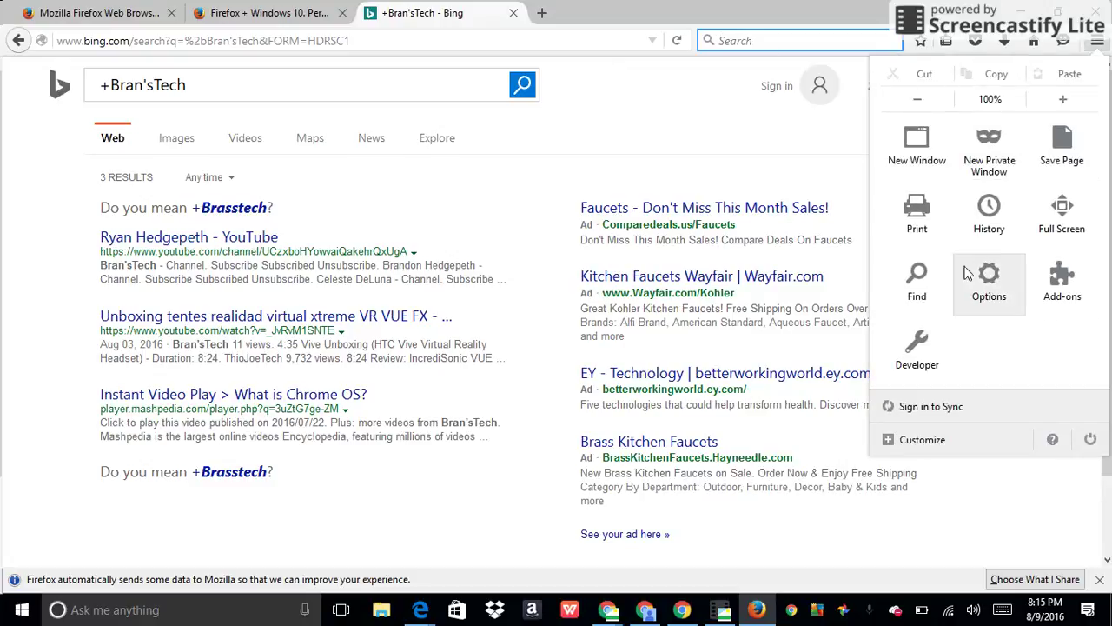
left_click(987, 279)
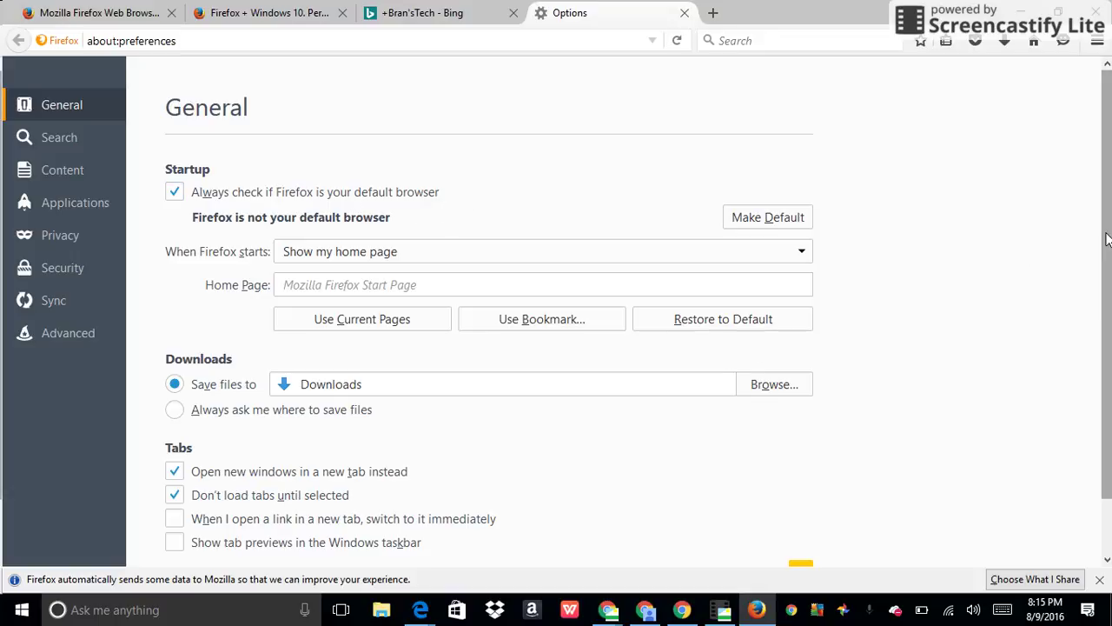
left_click_drag(1108, 228, 1103, 289)
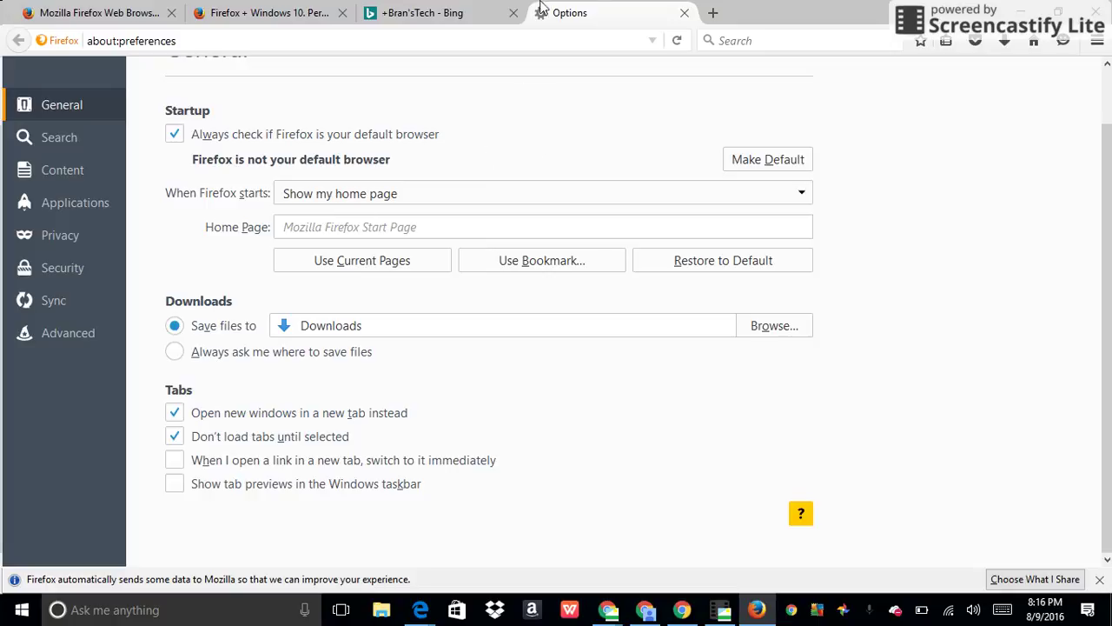
left_click(683, 13)
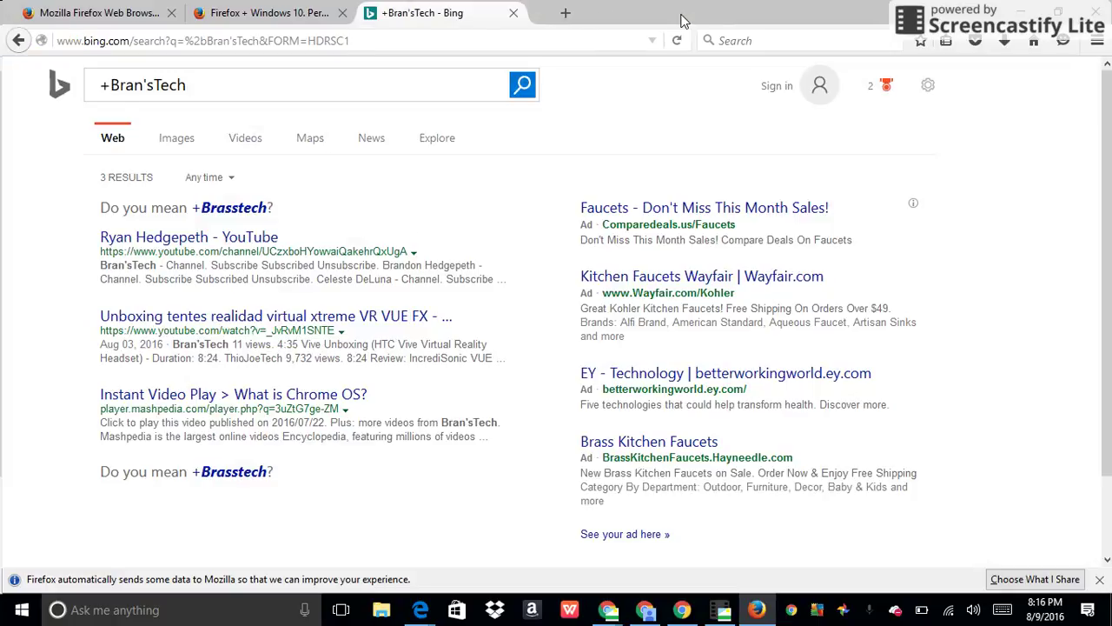
Step: Close the Bing results tab, bookmark the Create a Firefox Account page, and open a New Tab
left_click(513, 13)
left_click(106, 19)
left_click(269, 17)
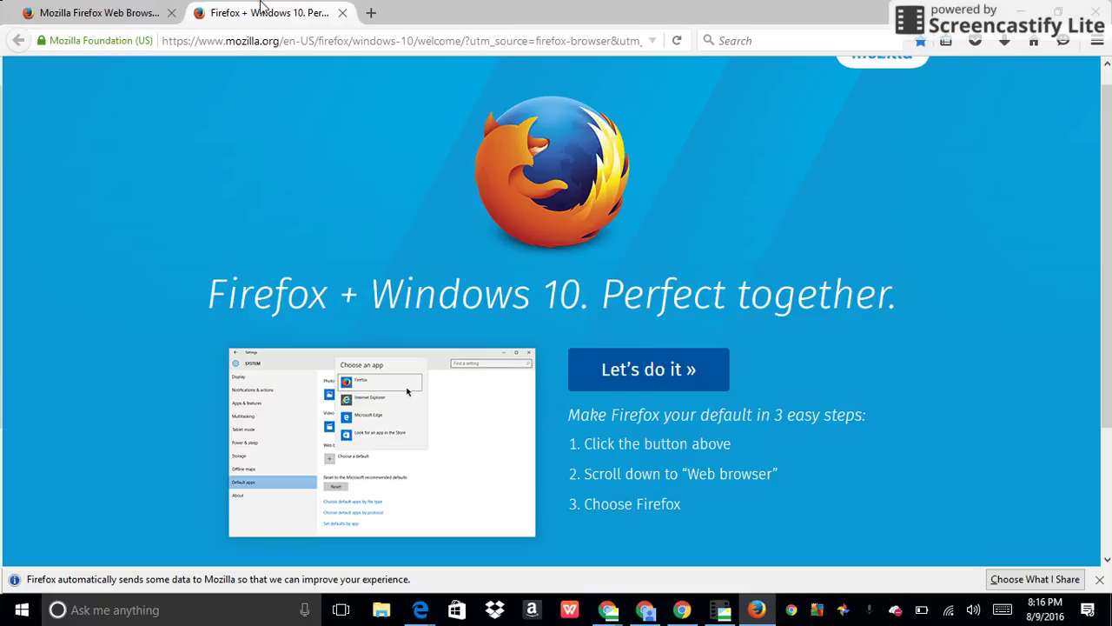
left_click(74, 13)
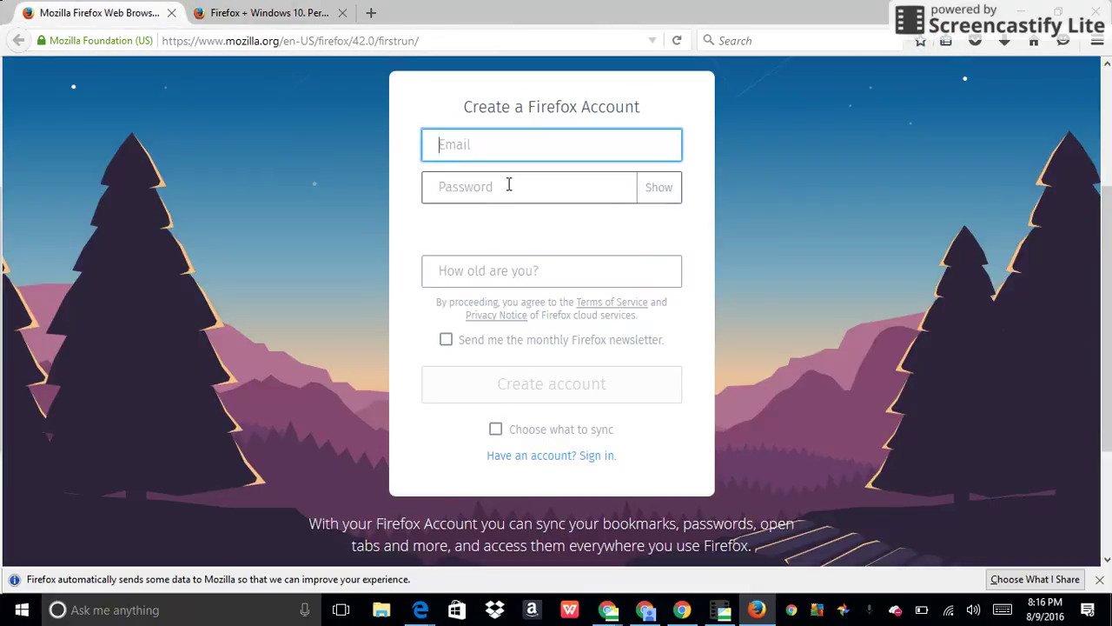
left_click(920, 40)
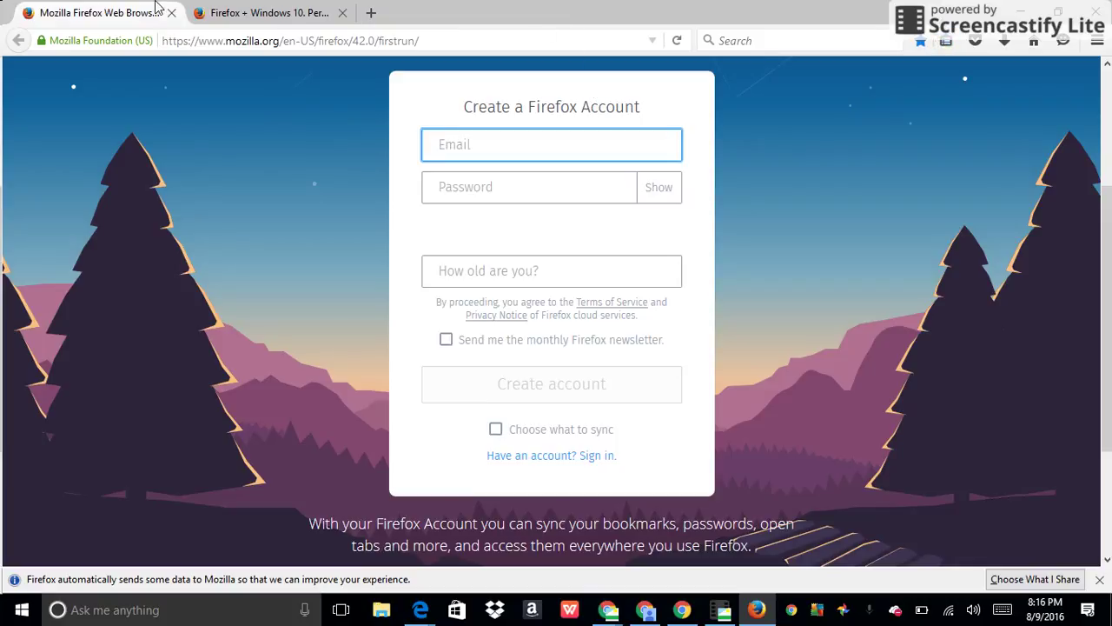
left_click(374, 13)
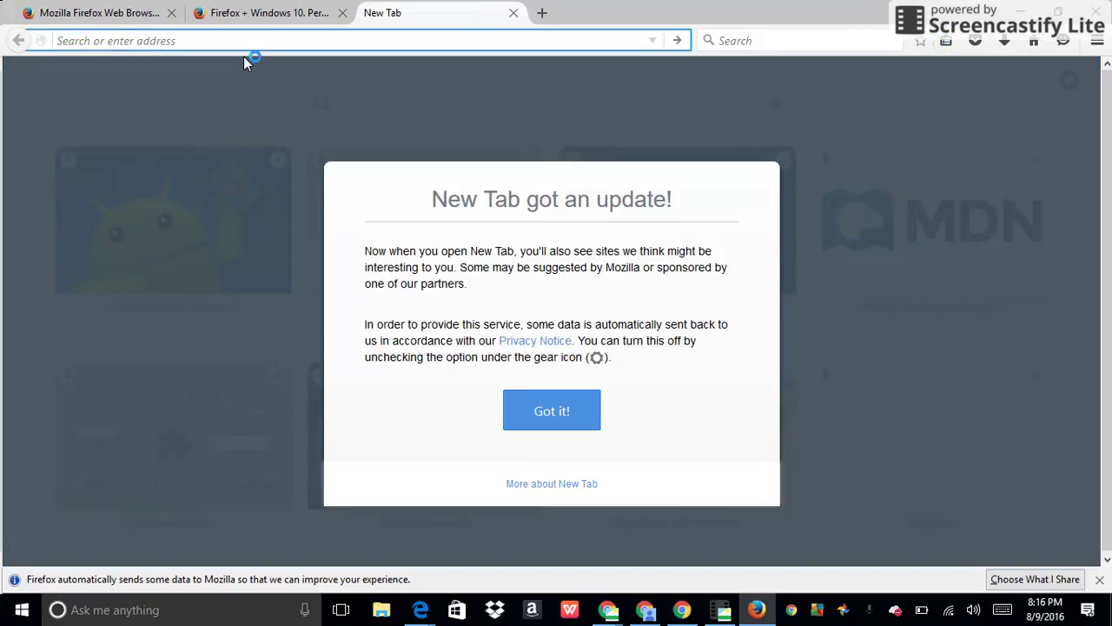
left_click(551, 416)
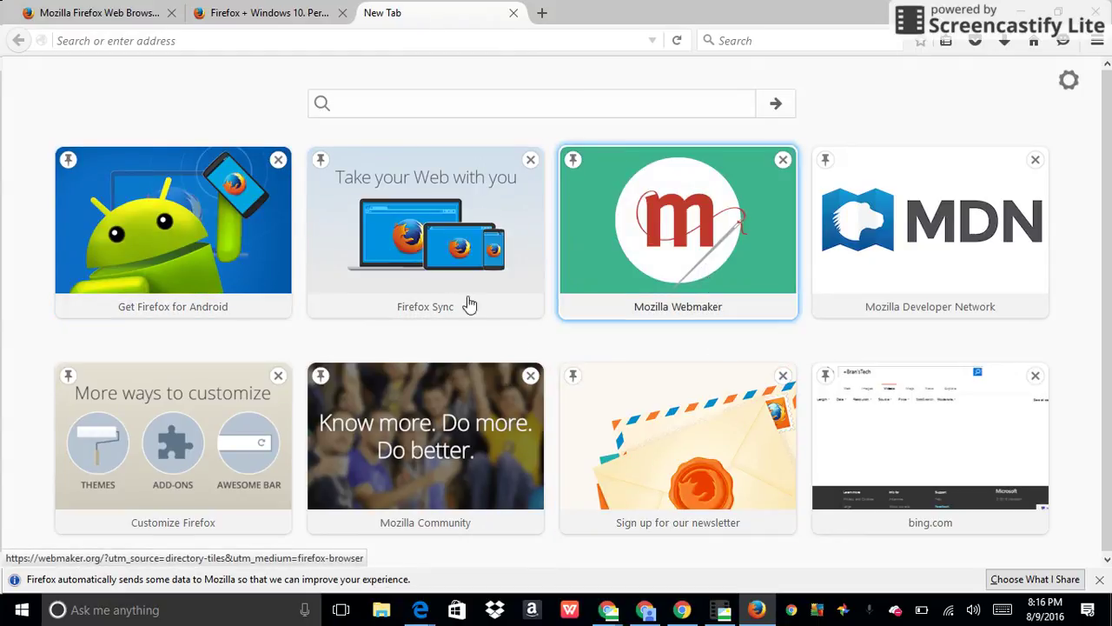
Step: Open the Firefox Sync site from its tile, then view the Firefox + Windows 10 page
left_click(373, 274)
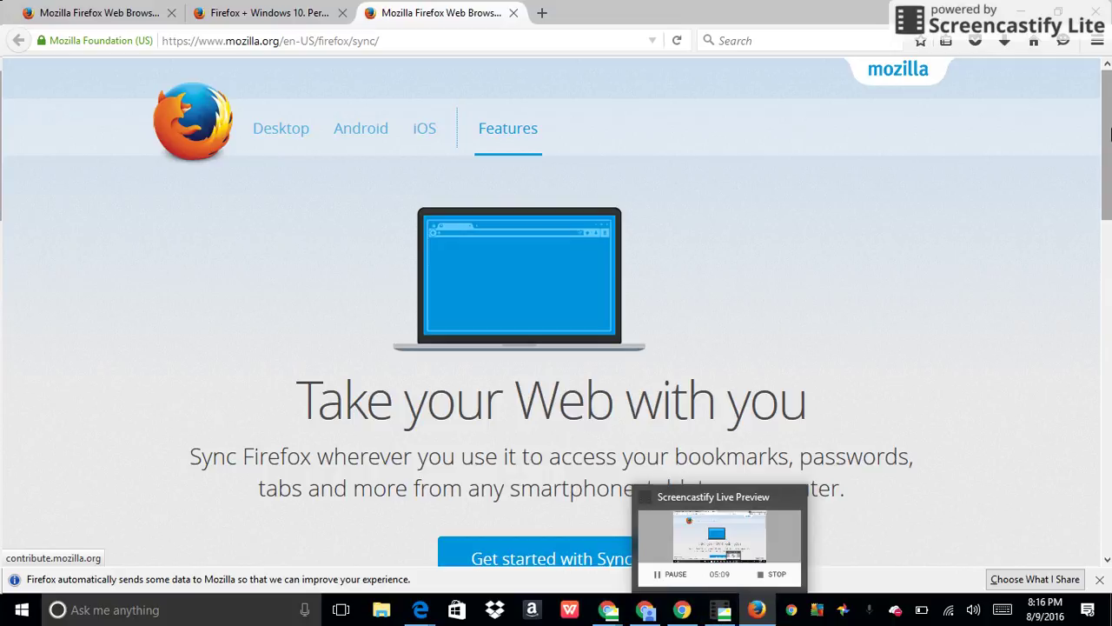
left_click_drag(1109, 126, 1044, 429)
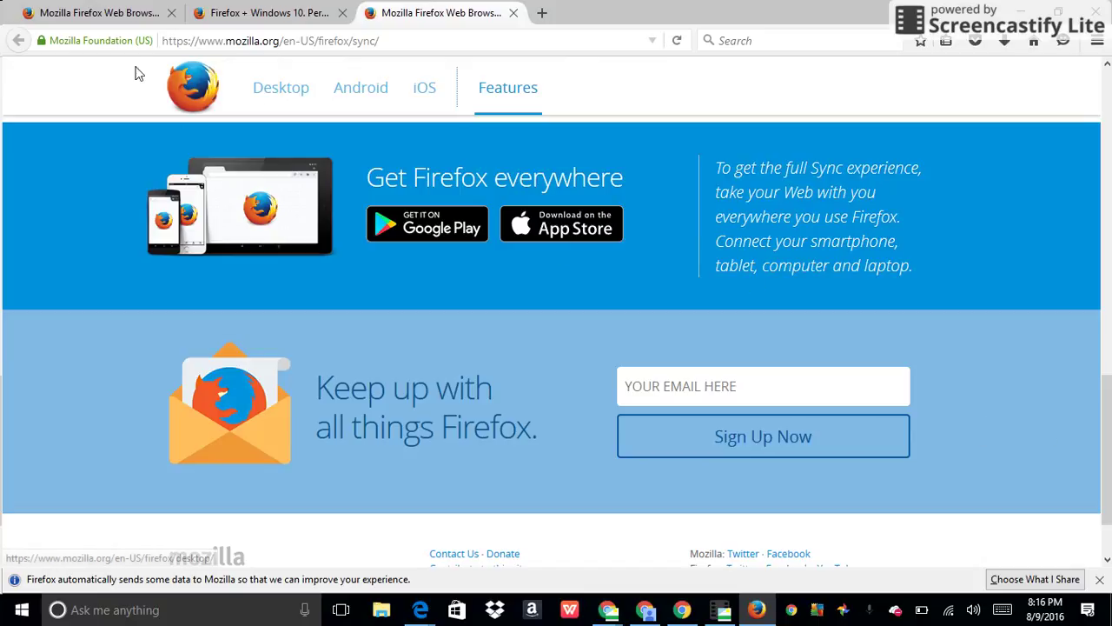
left_click(301, 10)
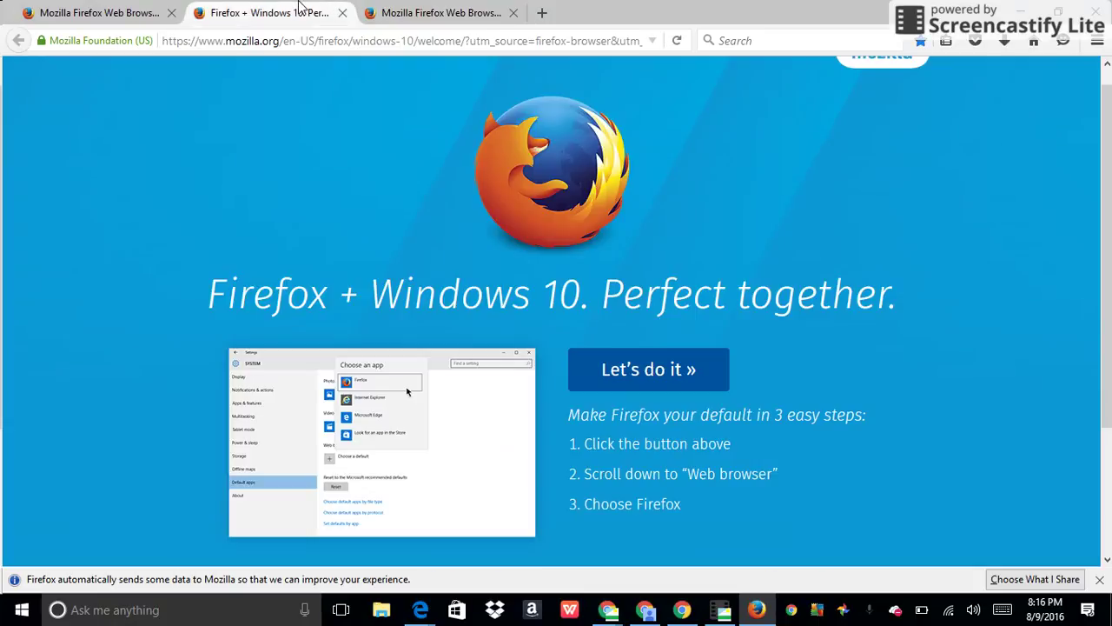
mouse_move(732, 617)
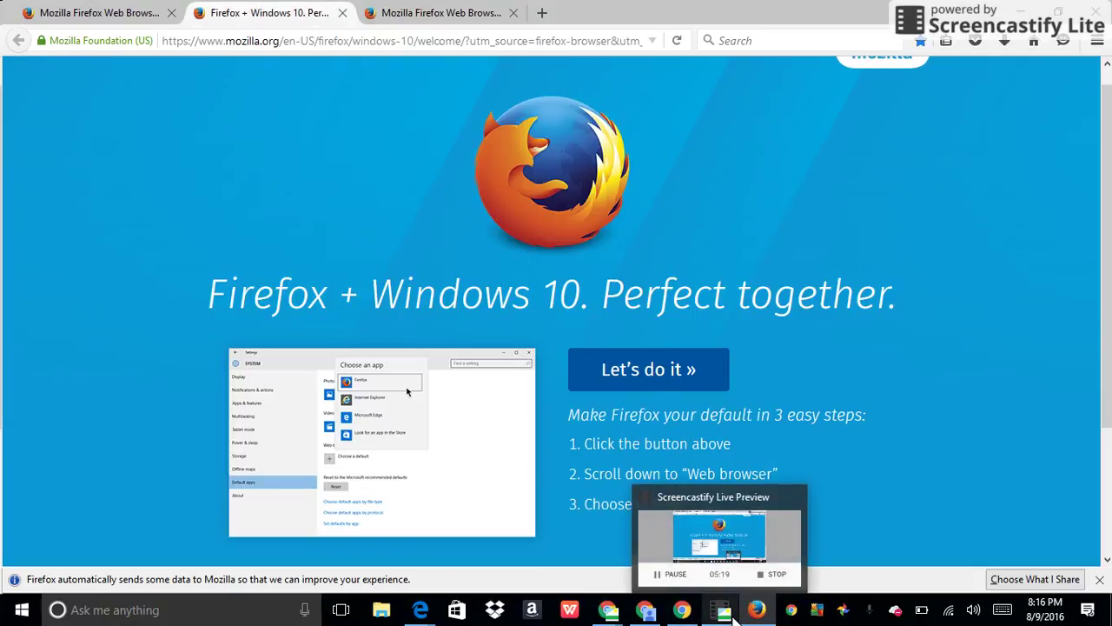
left_click(732, 615)
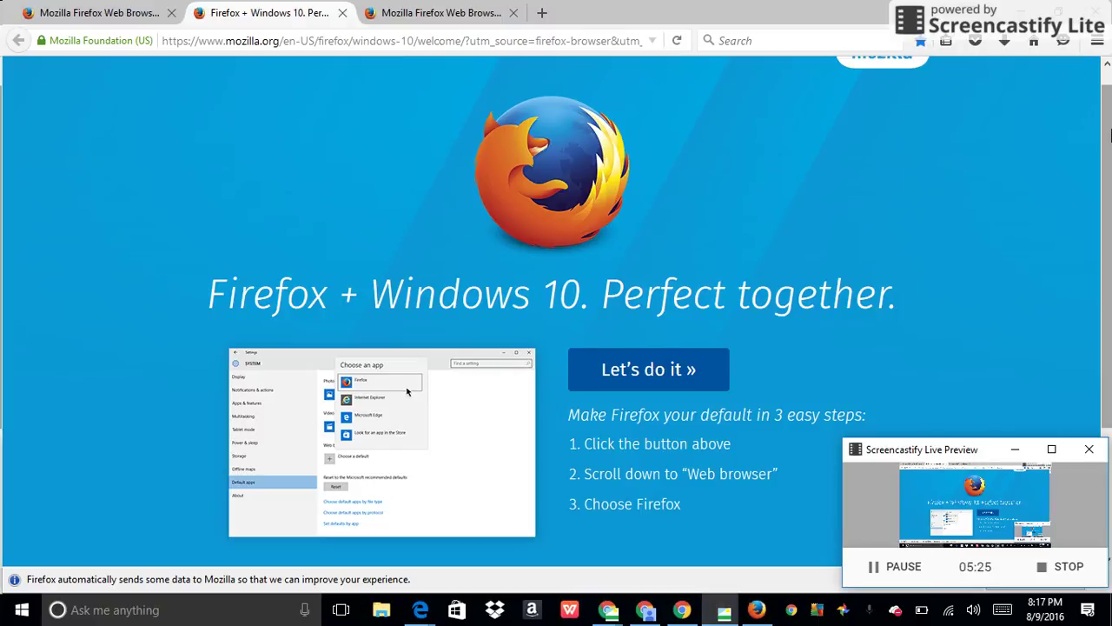
left_click_drag(1109, 132, 1109, 114)
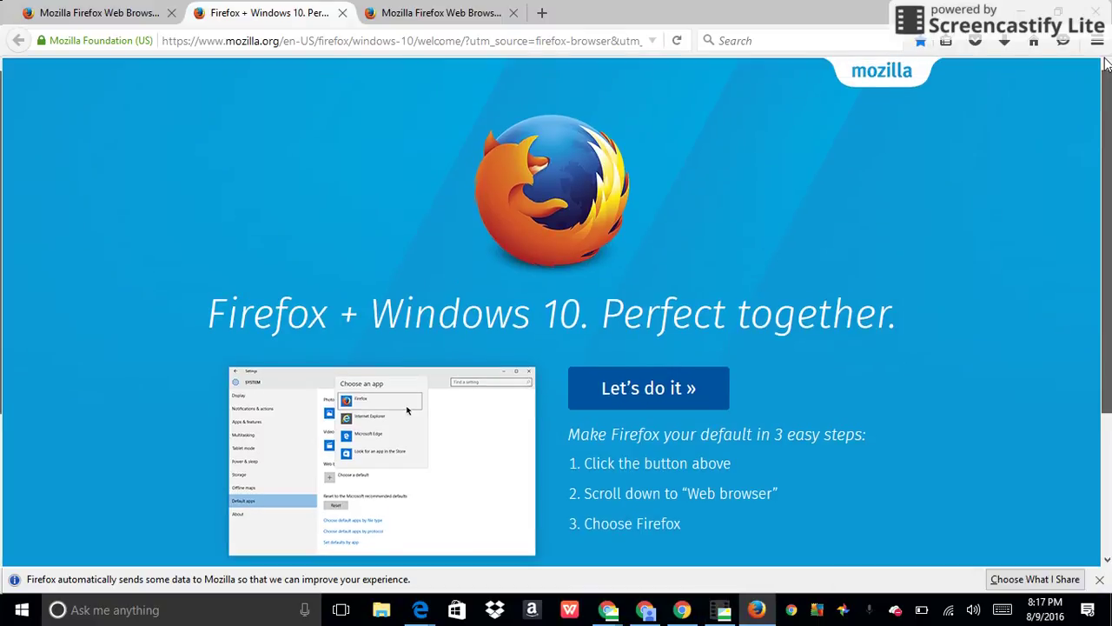
Step: Return to the Create a Firefox Account page and open the main browser menu
left_click(48, 9)
mouse_move(708, 619)
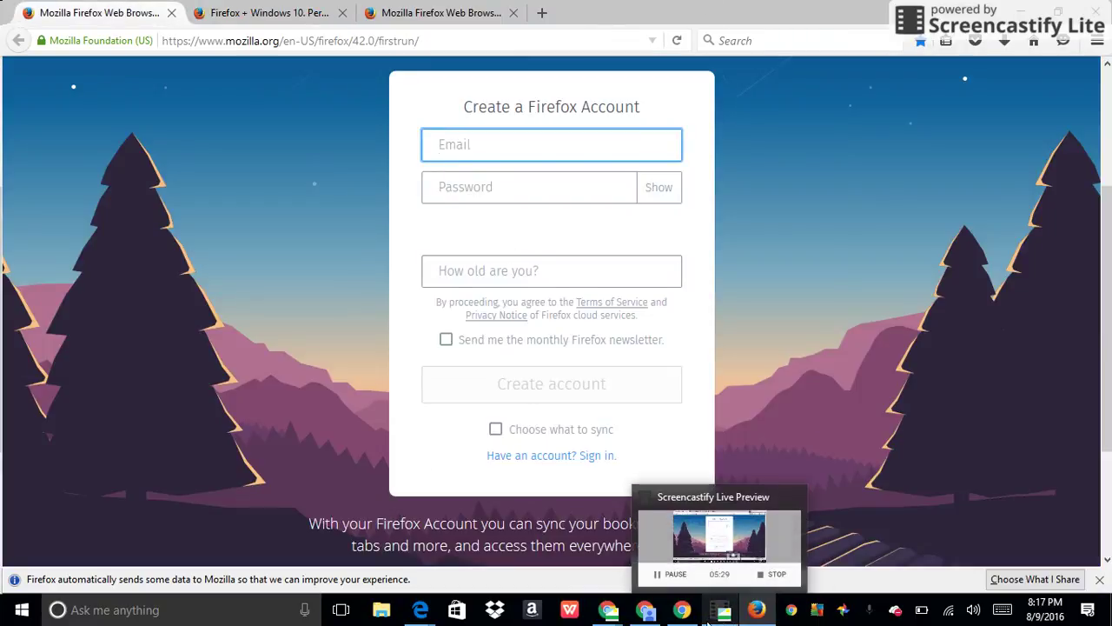
scroll(1082, 78, "up", 4)
left_click(1097, 41)
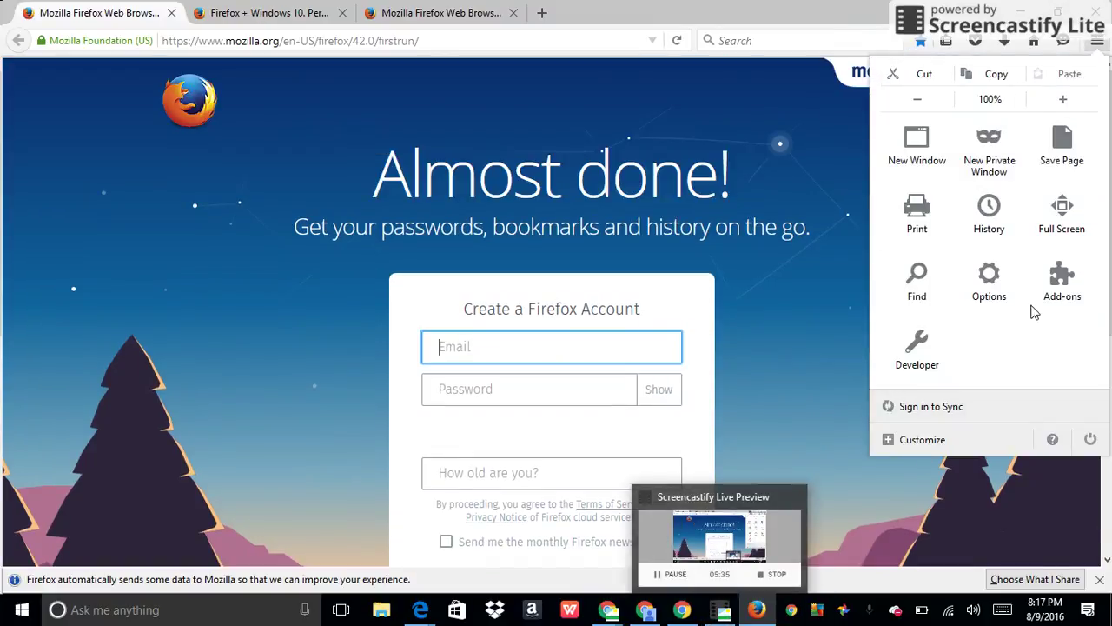
Step: Switch Firefox to full screen from the main menu, exit it, then reopen and close the menu
left_click(1045, 239)
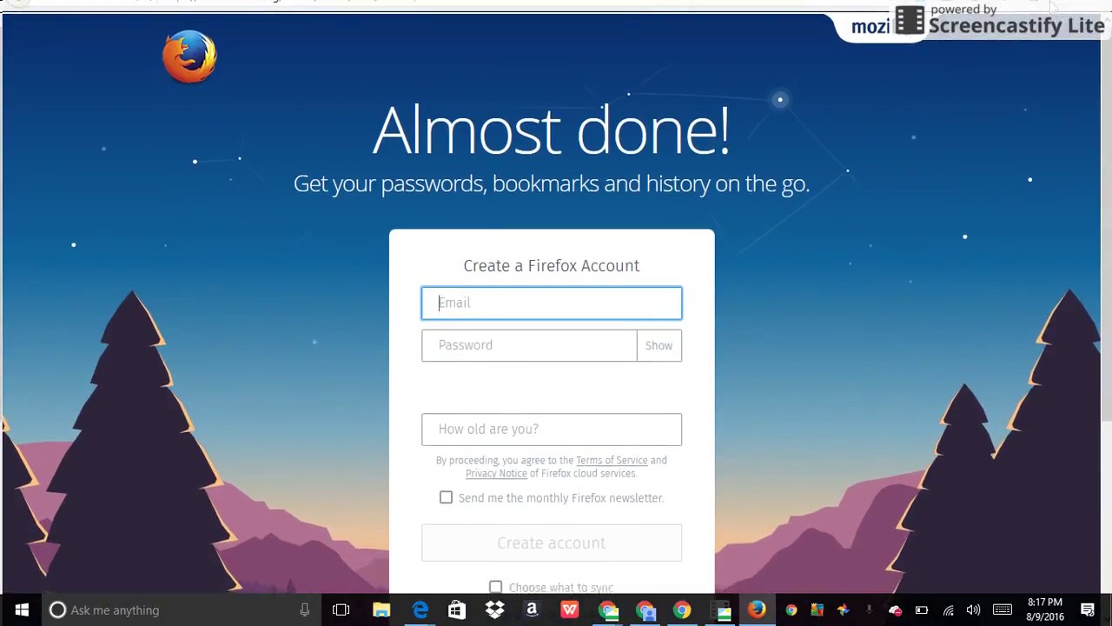
mouse_move(1095, 4)
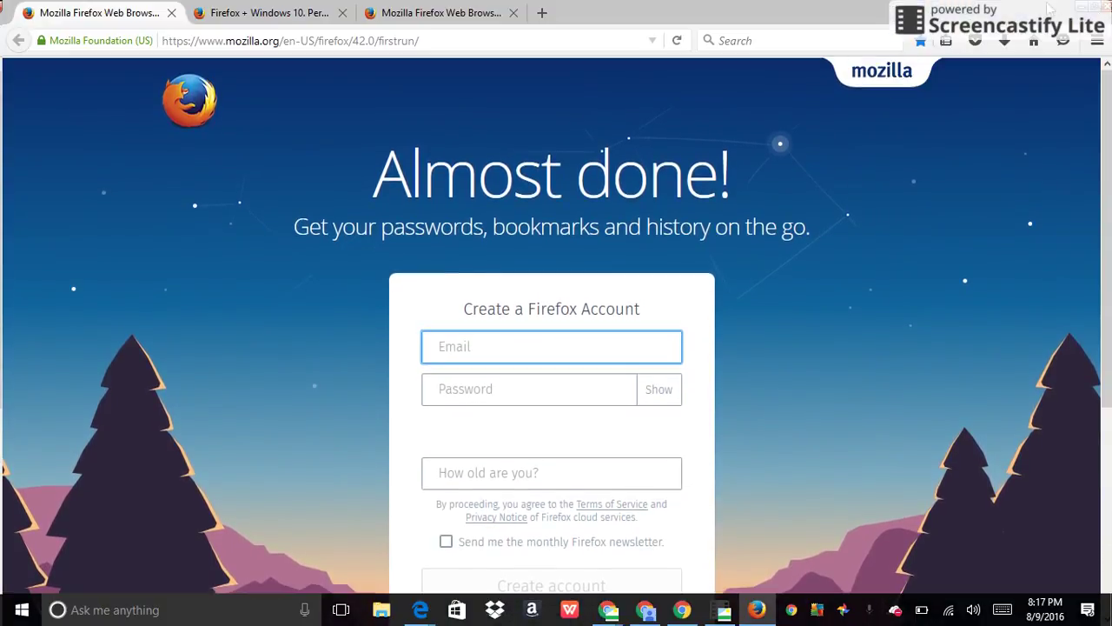
left_click(1097, 41)
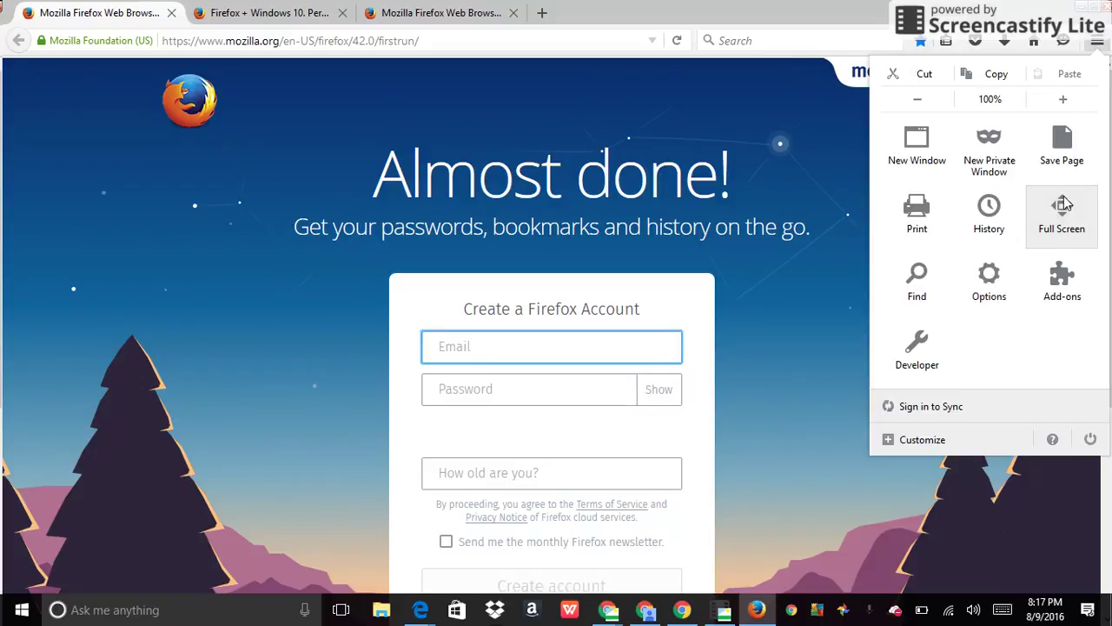
left_click(1098, 40)
left_click(1098, 40)
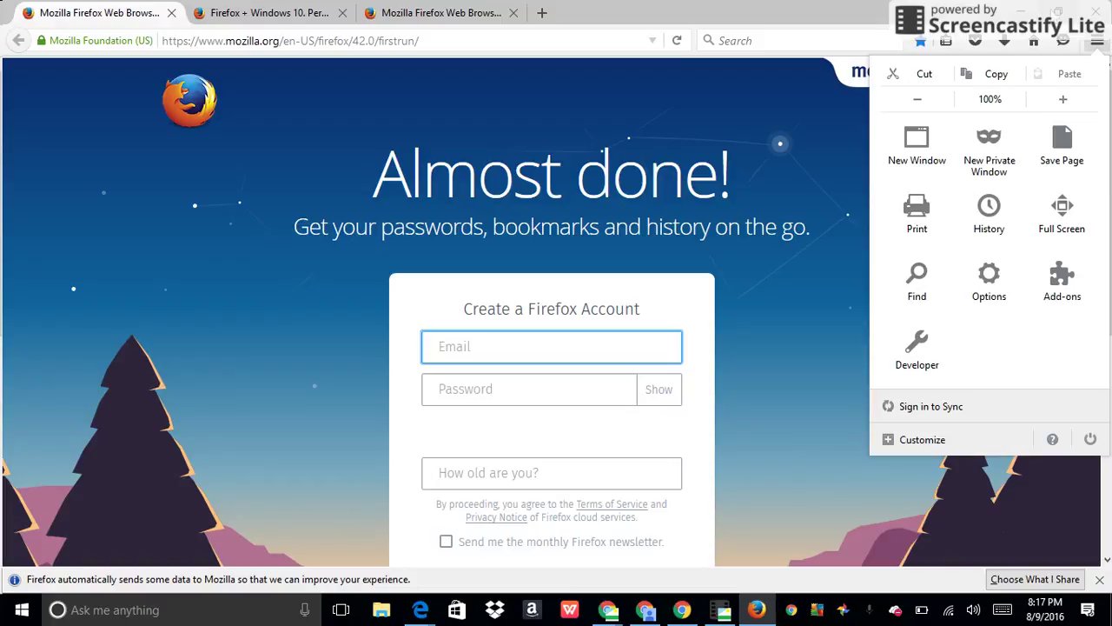
left_click(1010, 40)
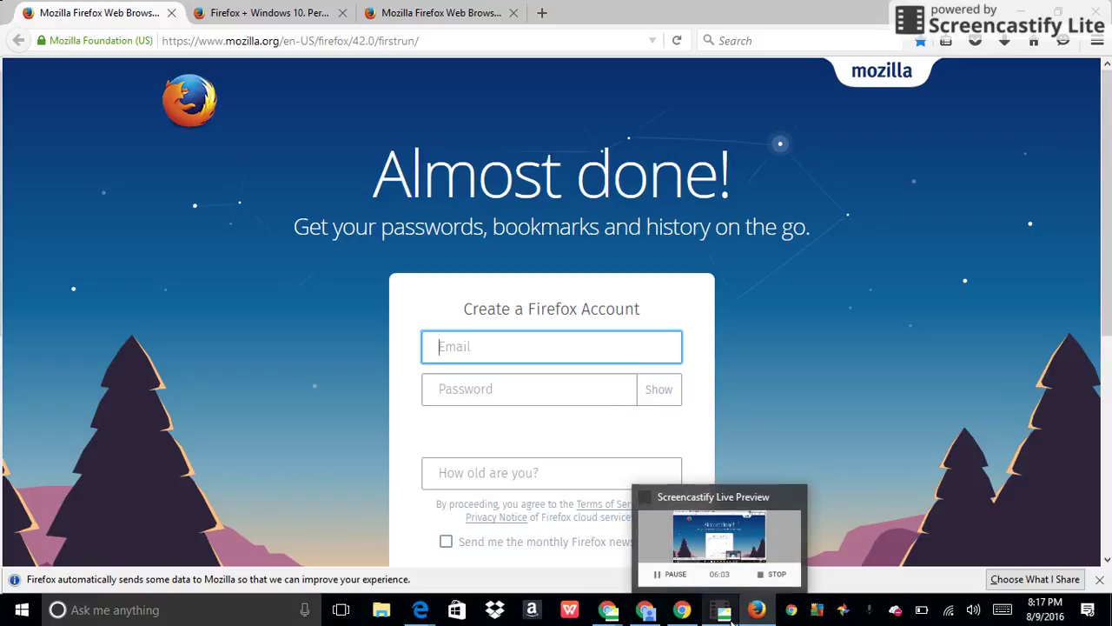
left_click(730, 621)
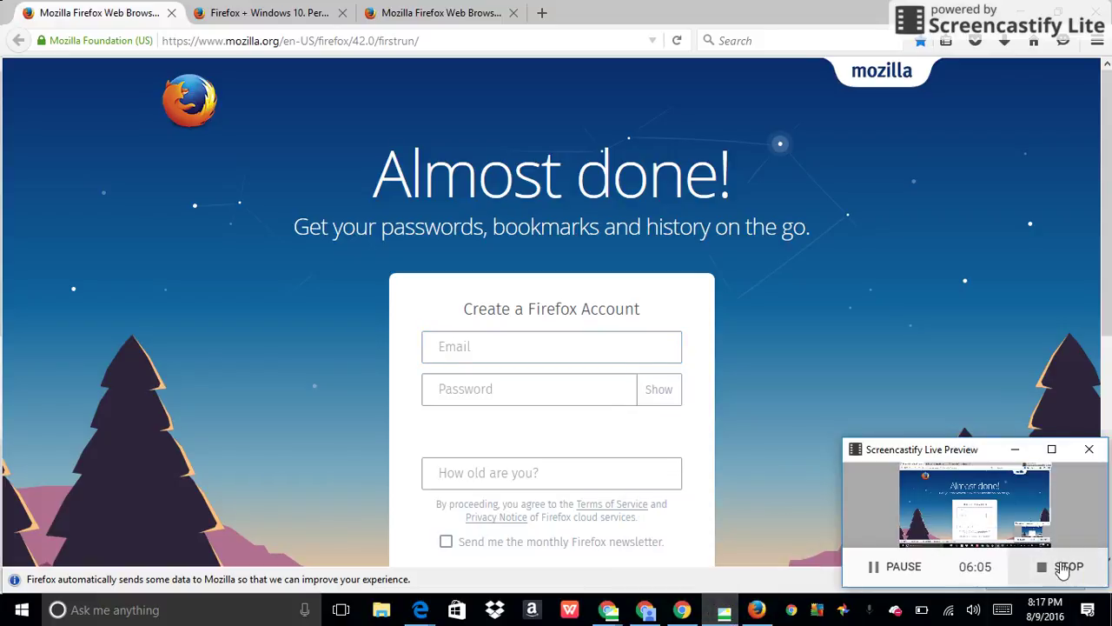